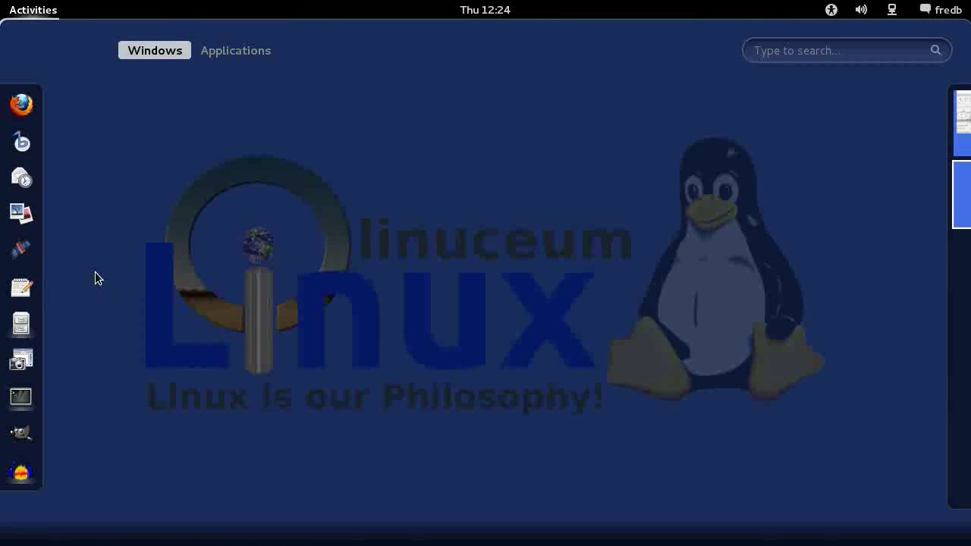
Step: Launch Kdenlive and move its window slightly away from the screen edge
{"action": "left_click", "coordinate": [21, 250]}
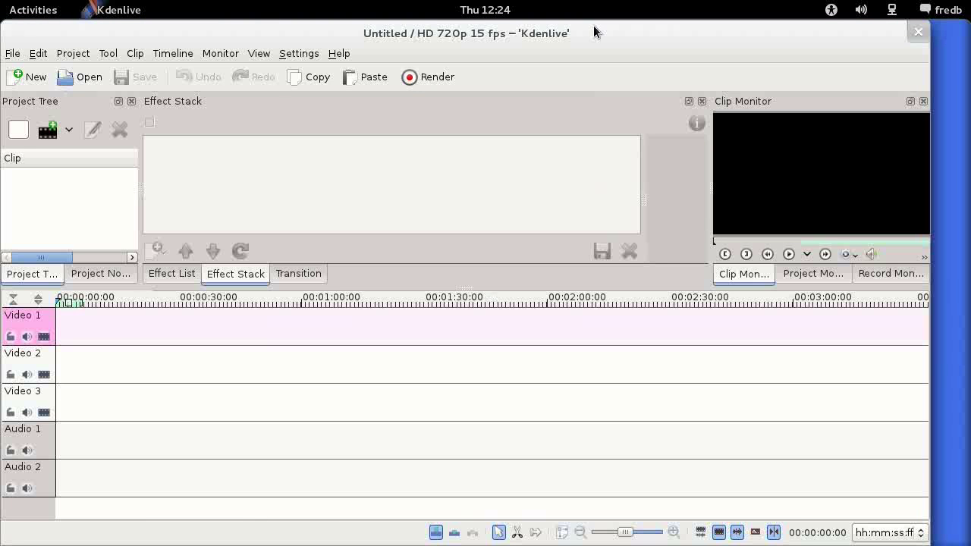
{"action": "left_click_drag", "start_coordinate": [592, 36], "coordinate": [632, 38]}
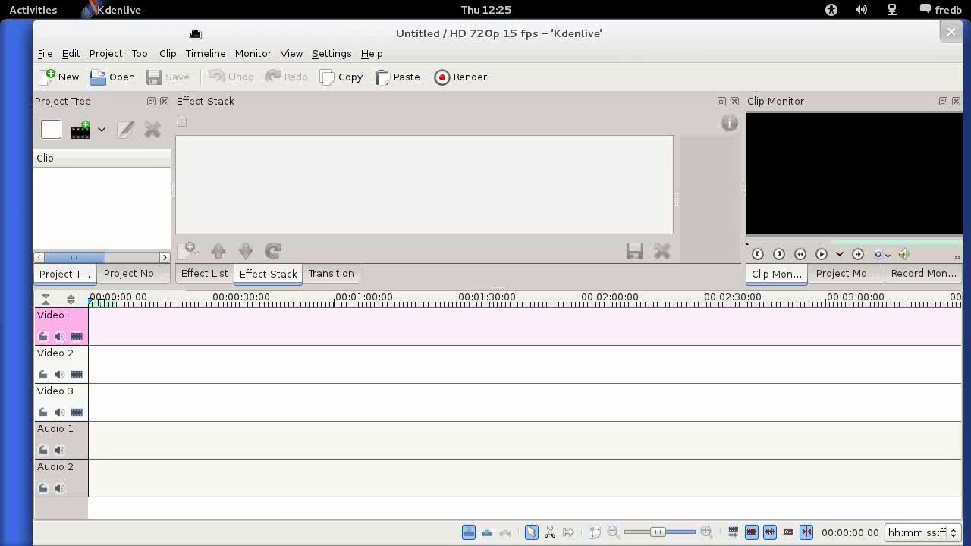
{"action": "left_click_drag", "start_coordinate": [195, 34], "coordinate": [191, 35]}
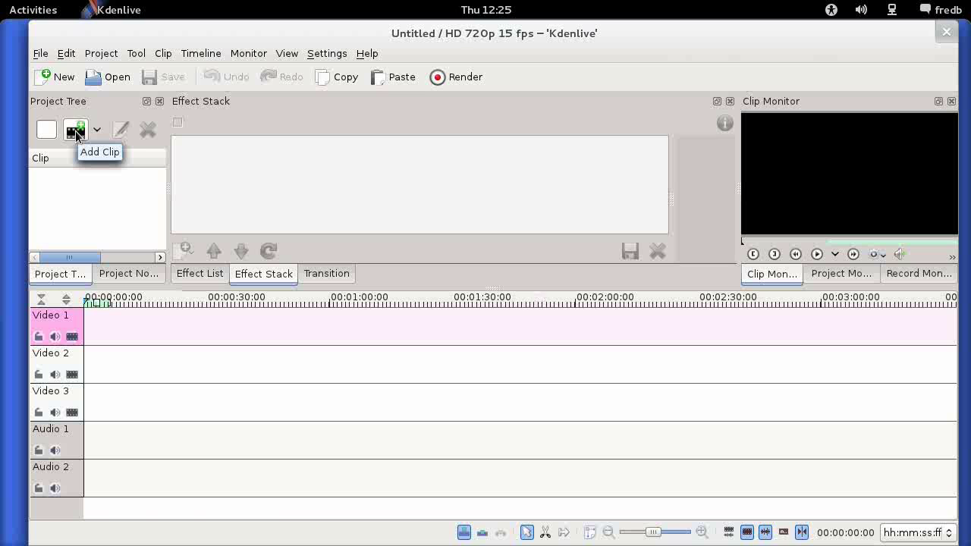
Step: Add the clip linuceum_eg.avi from the Example folder to the project
{"action": "left_click", "coordinate": [76, 132]}
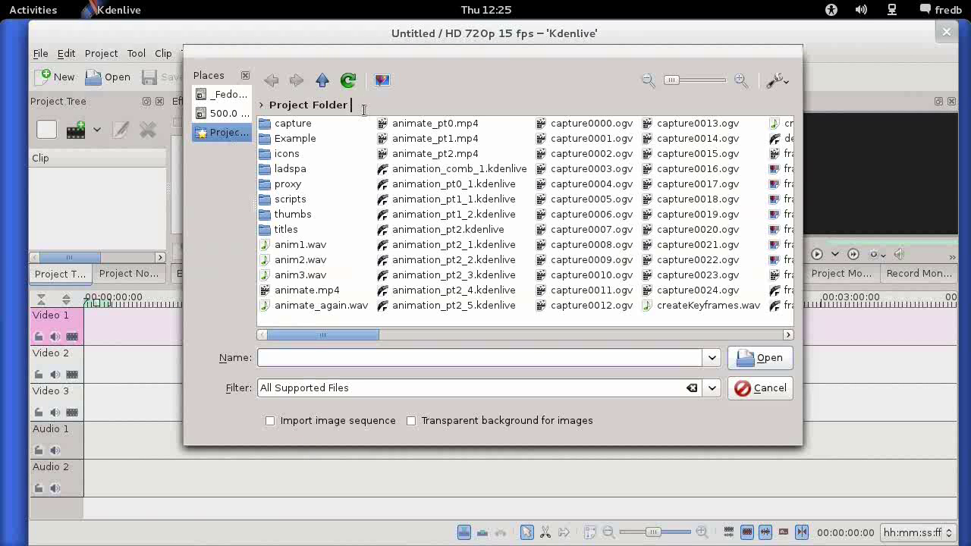
{"action": "left_click", "coordinate": [287, 139]}
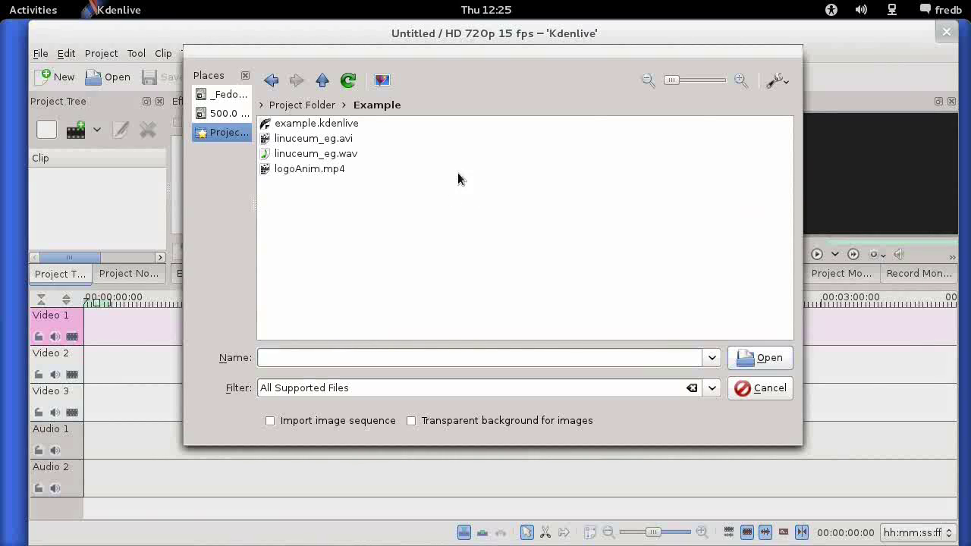
{"action": "left_click", "coordinate": [300, 140]}
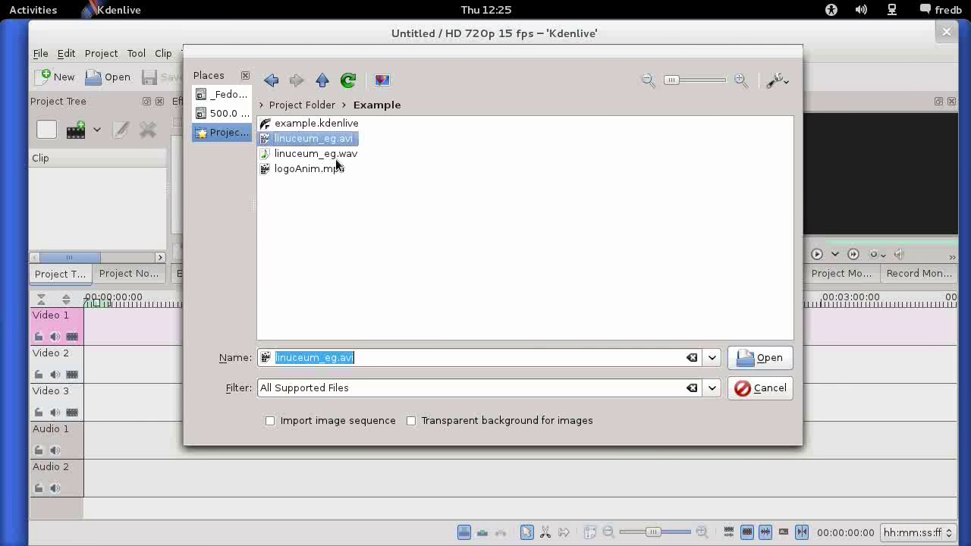
{"action": "left_click", "coordinate": [767, 362]}
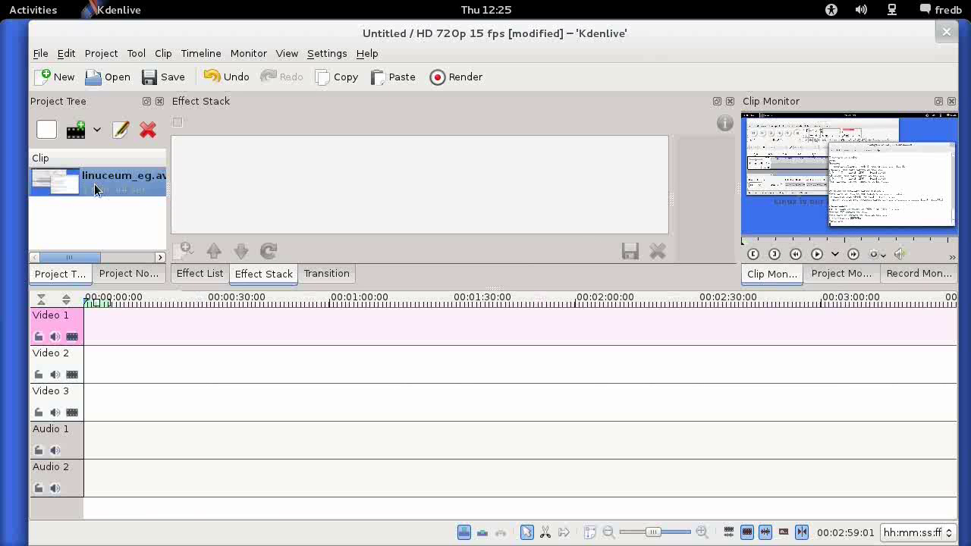
Step: Place the linuceum_eg.avi clip on the Video 1 track, starting at about 00:00:12
{"action": "left_click_drag", "start_coordinate": [83, 180], "coordinate": [158, 328]}
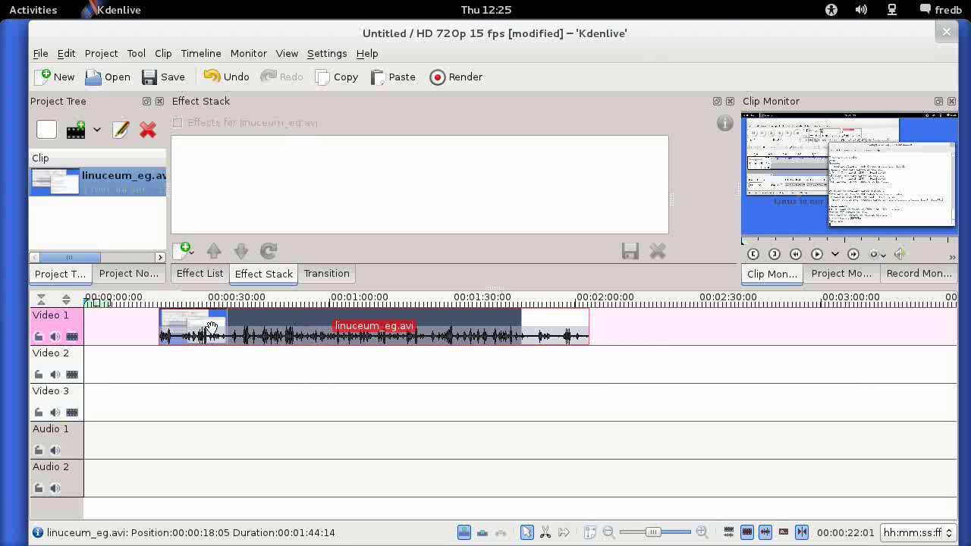
{"action": "left_click_drag", "start_coordinate": [266, 322], "coordinate": [243, 326]}
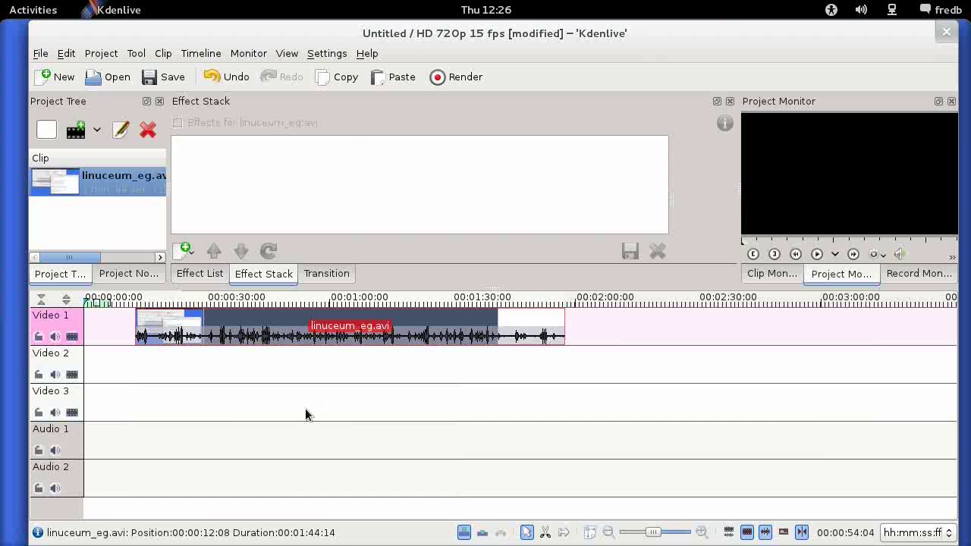
Step: Split the audio from the clip on Video 1 and ungroup the resulting video and audio clips
{"action": "right_click", "coordinate": [225, 326]}
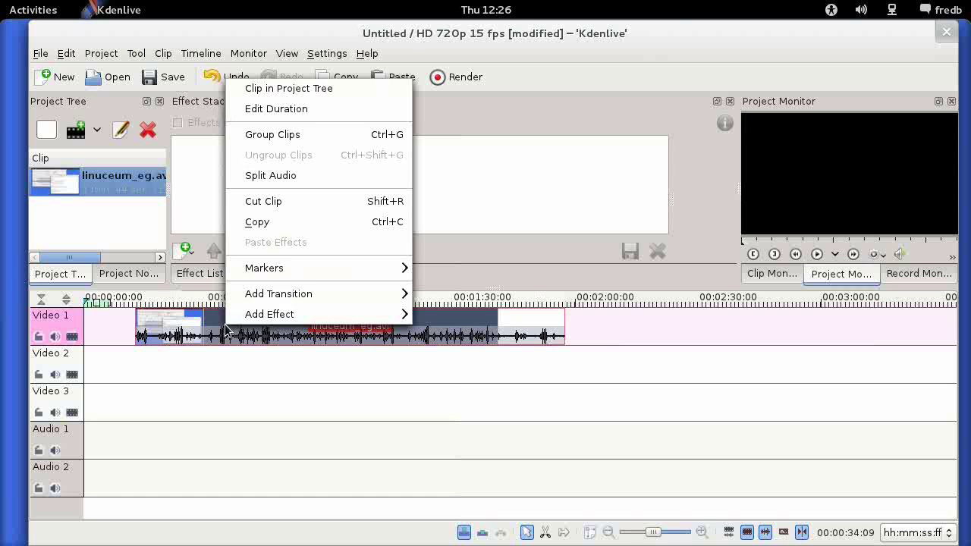
{"action": "left_click", "coordinate": [278, 175]}
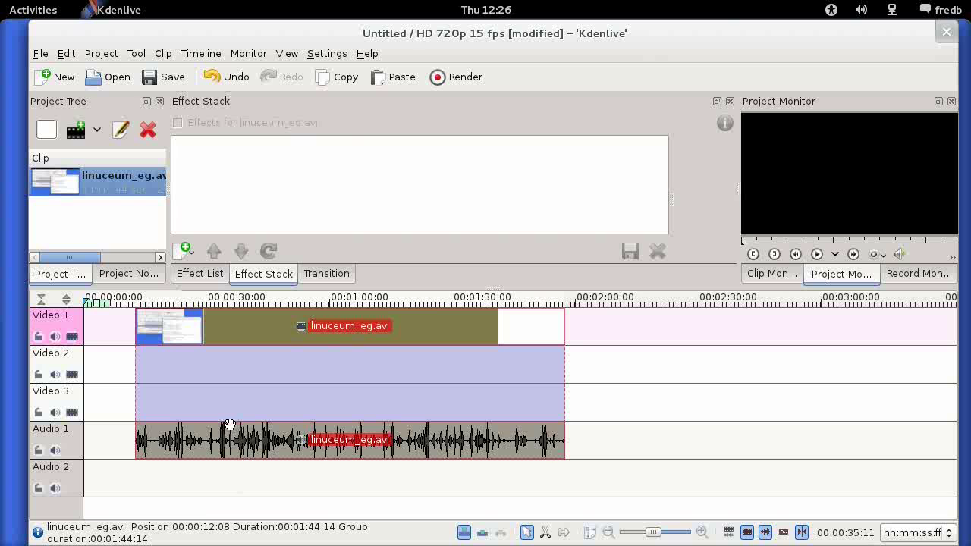
{"action": "right_click", "coordinate": [245, 329]}
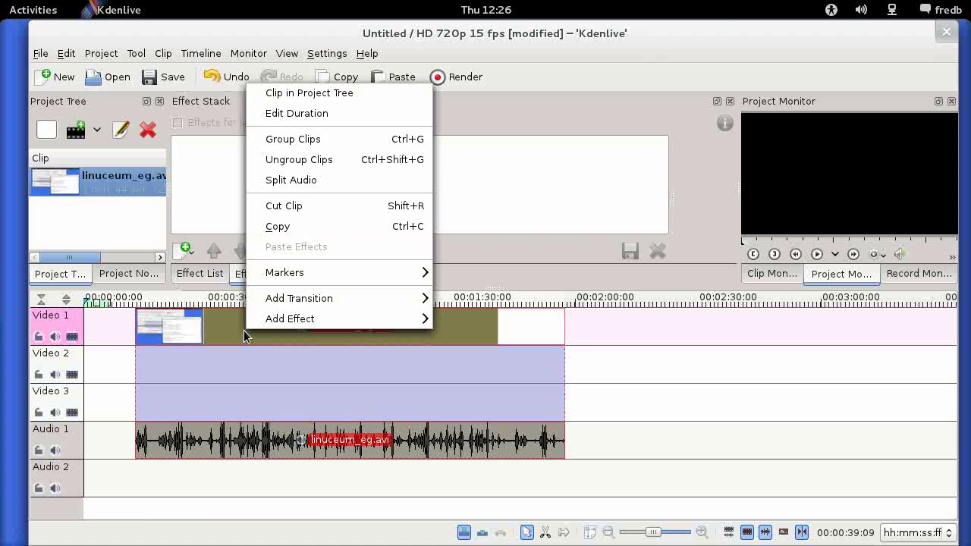
{"action": "left_click", "coordinate": [309, 167]}
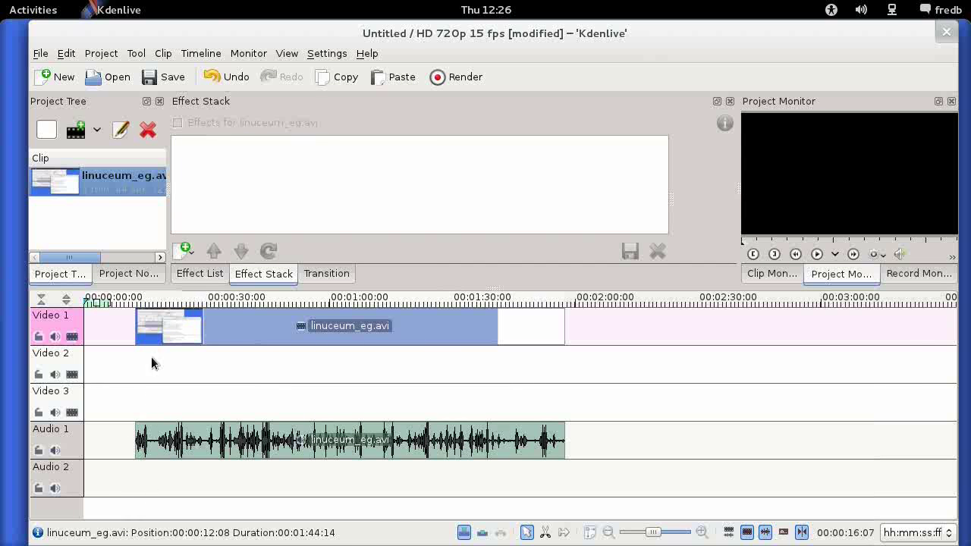
Step: Move the clips on Video 1 and Audio 1 to the very start of the timeline
{"action": "mouse_move", "coordinate": [225, 327]}
{"action": "left_mouse_down"}
{"action": "mouse_move", "coordinate": [182, 334]}
{"action": "mouse_move", "coordinate": [410, 324]}
{"action": "mouse_move", "coordinate": [175, 331]}
{"action": "mouse_move", "coordinate": [450, 337]}
{"action": "mouse_move", "coordinate": [225, 331]}
{"action": "left_mouse_up"}
{"action": "left_click_drag", "start_coordinate": [222, 432], "coordinate": [157, 433]}
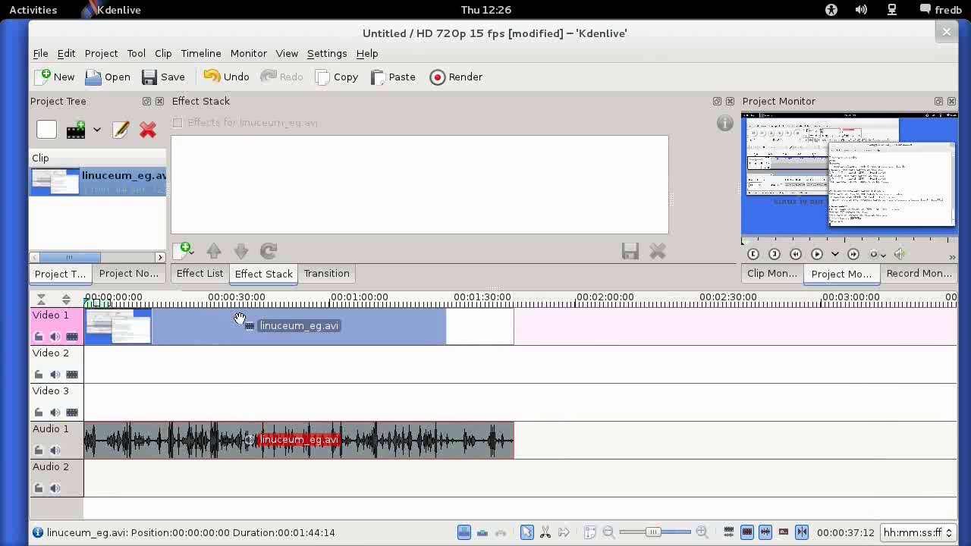
{"action": "left_click", "coordinate": [209, 328]}
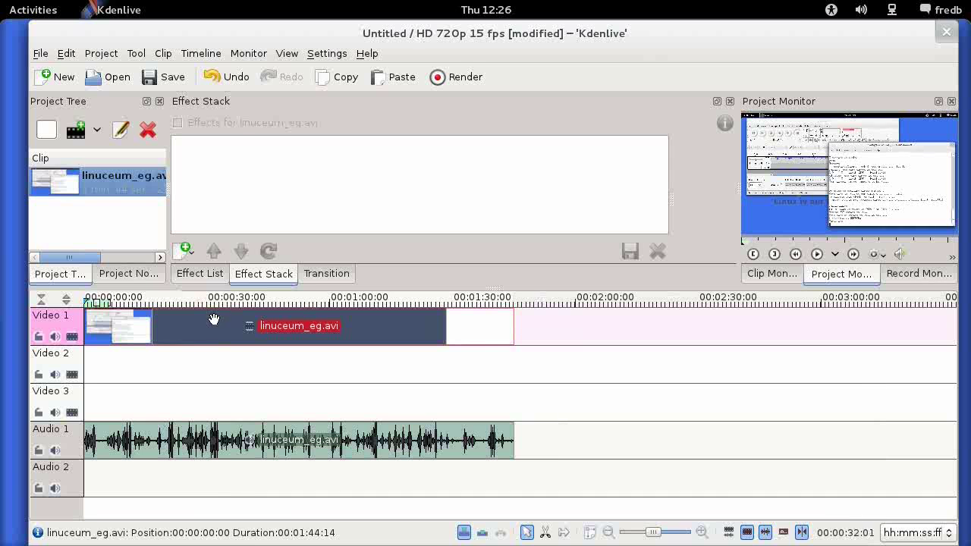
Step: Find where the unwanted opening ends and cut the Video 1 clip there, at about 00:00:04:11
{"action": "left_click", "coordinate": [91, 305]}
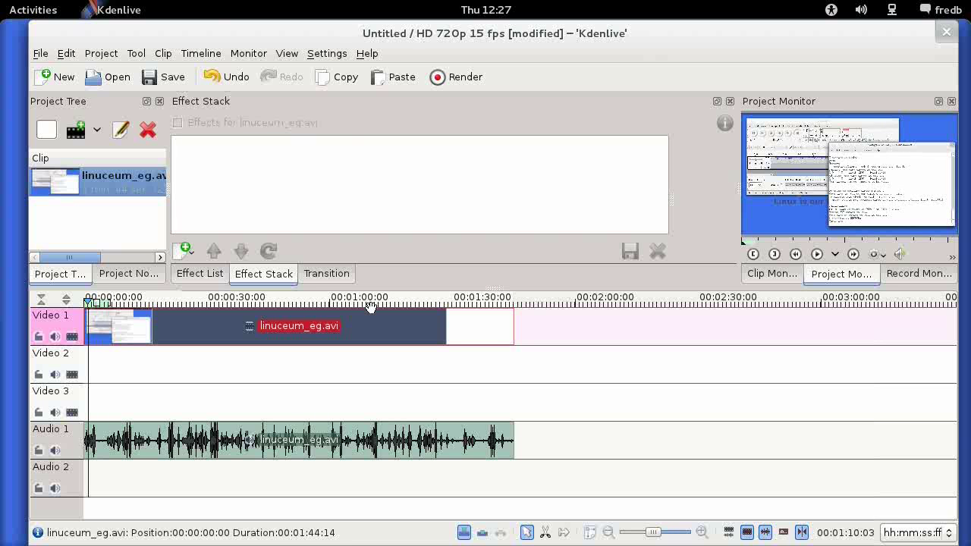
{"action": "left_click", "coordinate": [114, 302]}
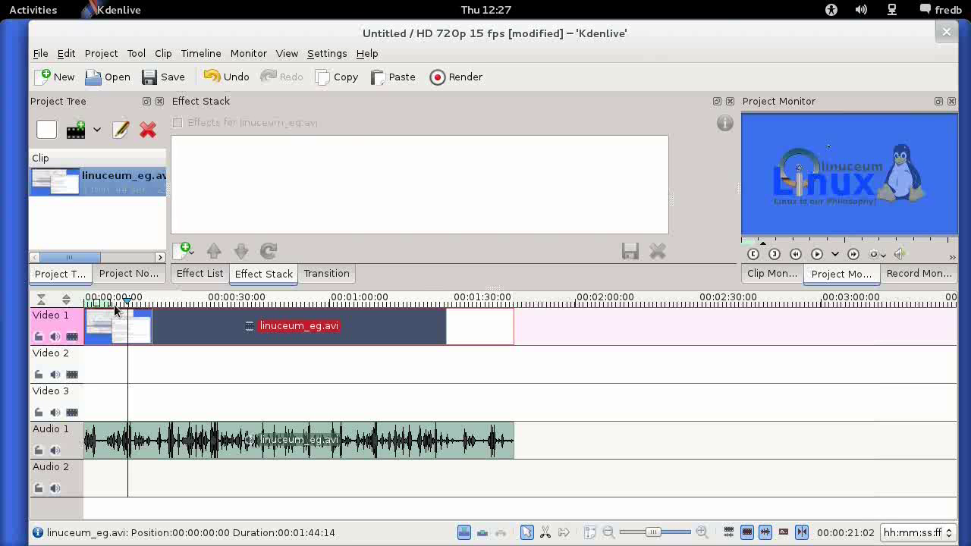
{"action": "left_click_drag", "start_coordinate": [144, 307], "coordinate": [313, 302]}
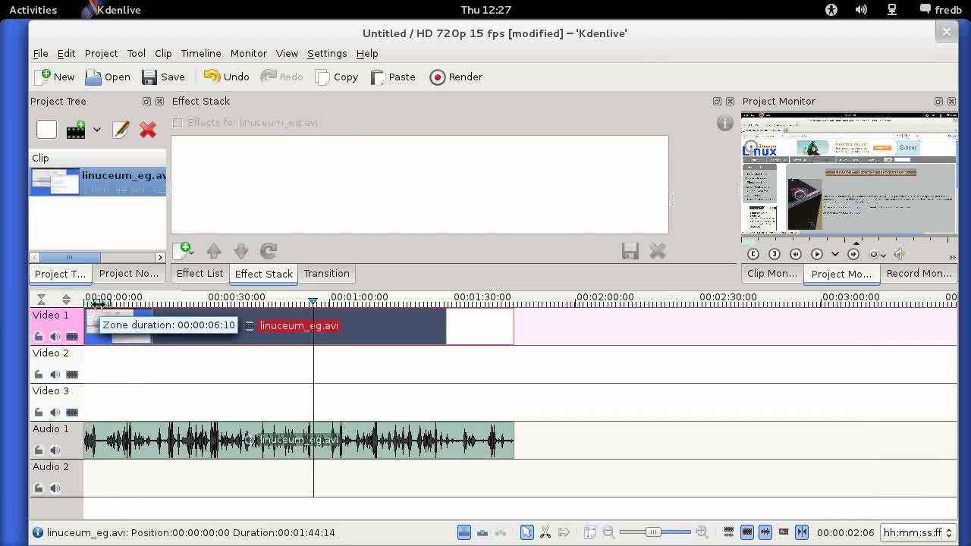
{"action": "left_click", "coordinate": [99, 303]}
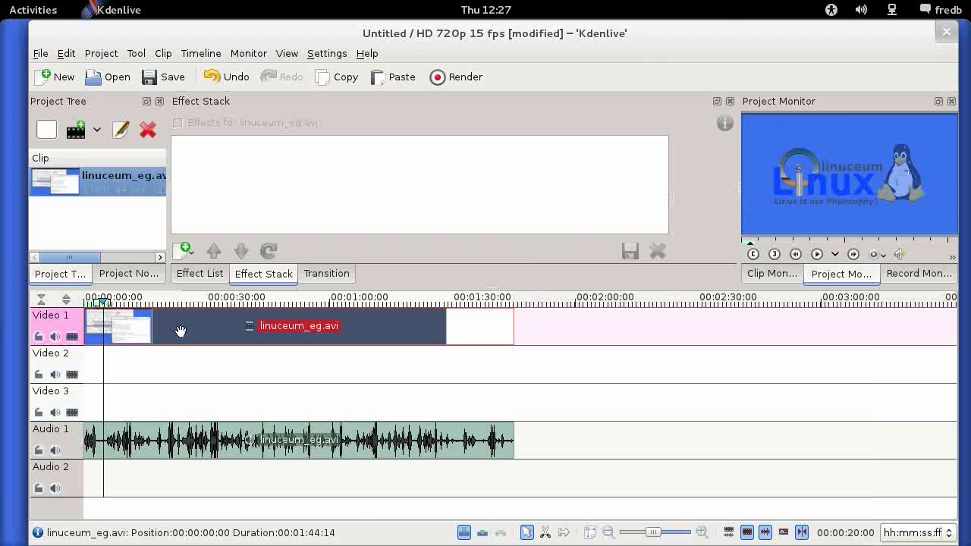
{"action": "right_click", "coordinate": [96, 331]}
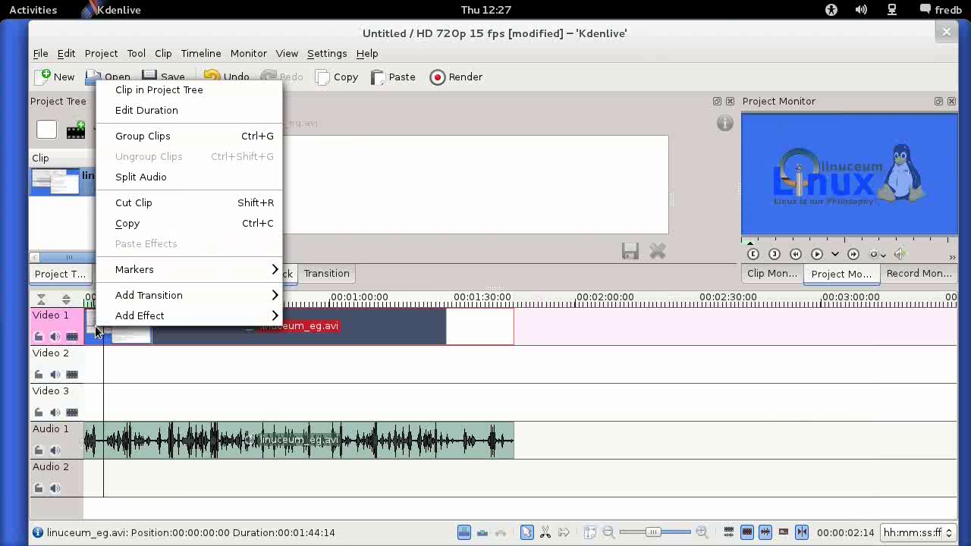
{"action": "left_click", "coordinate": [127, 205]}
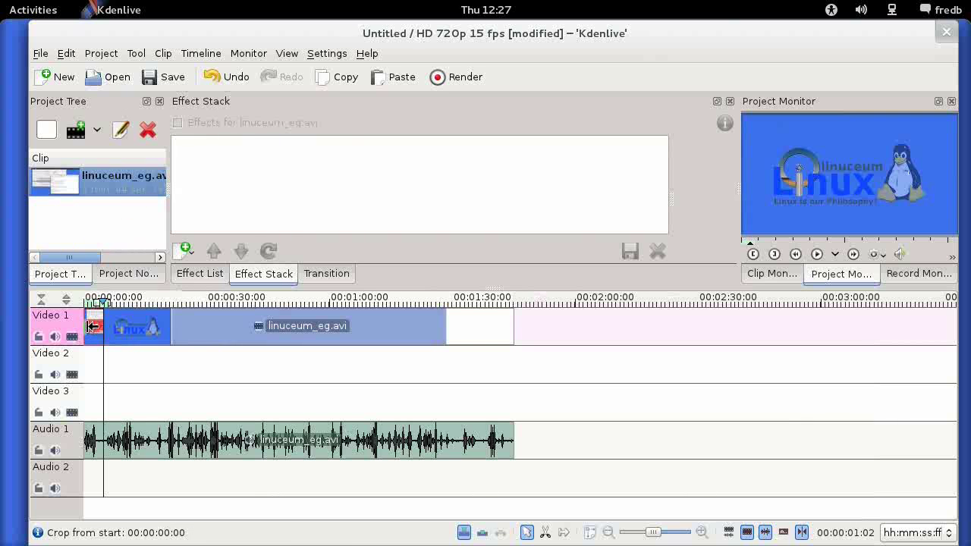
Step: Delete the short opening piece on Video 1 and remove the empty space before the remaining clip
{"action": "left_click_drag", "start_coordinate": [137, 326], "coordinate": [198, 331]}
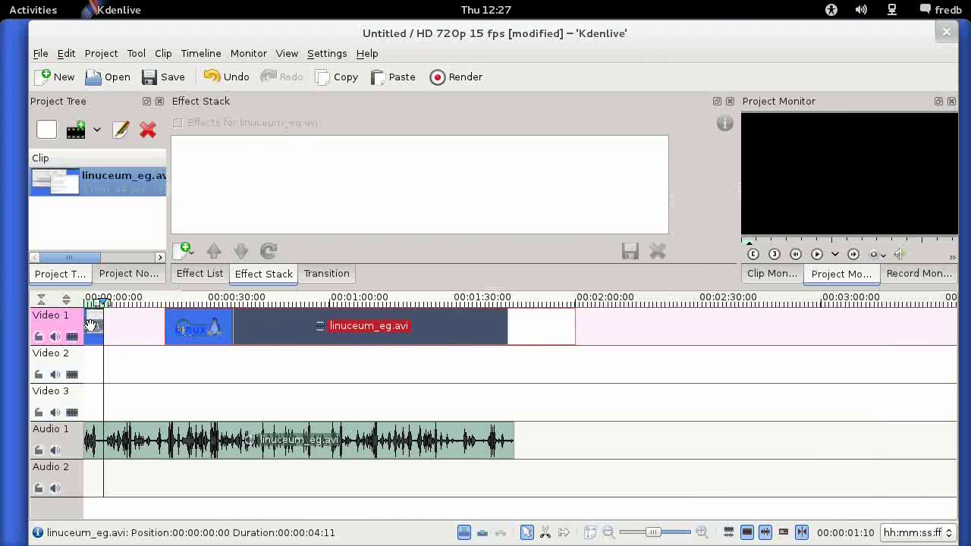
{"action": "left_click_drag", "start_coordinate": [216, 327], "coordinate": [107, 329]}
{"action": "left_click", "coordinate": [88, 326]}
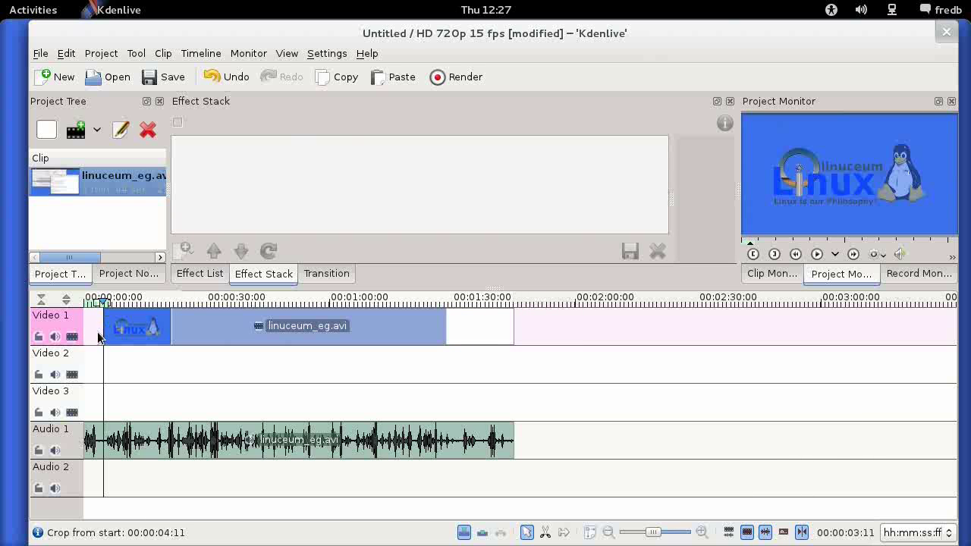
{"action": "right_click", "coordinate": [94, 334]}
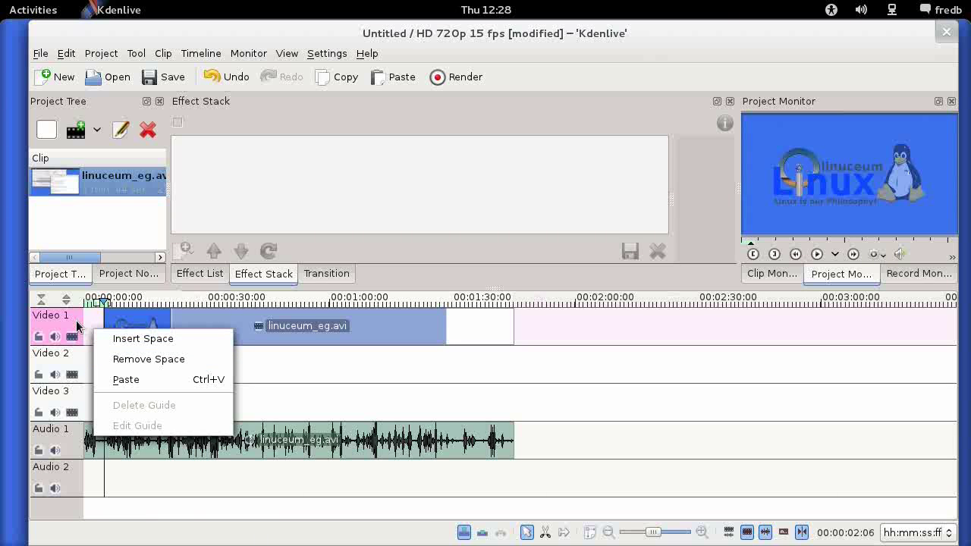
{"action": "left_click", "coordinate": [123, 360]}
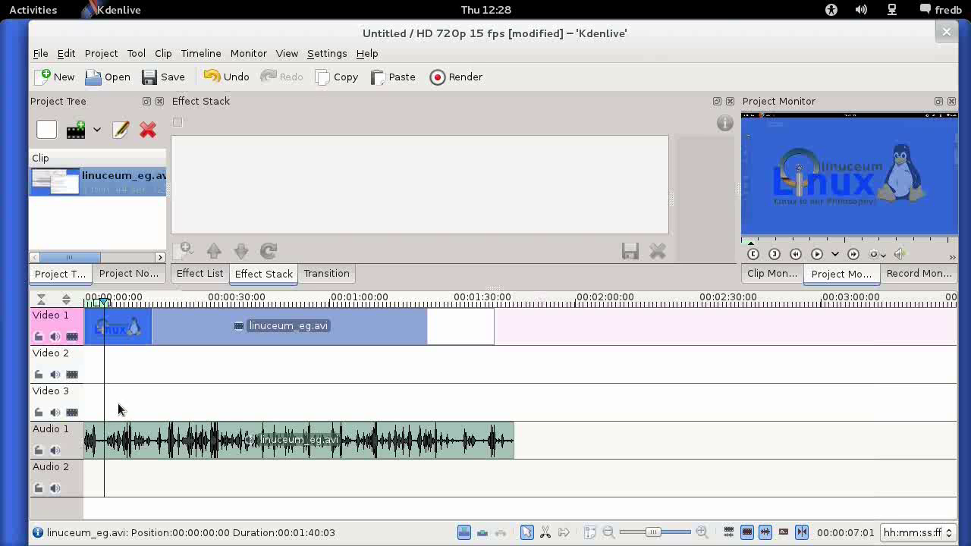
Step: Trim about 5 seconds from the start of the Audio 1 clip and remove the empty space before it
{"action": "left_click", "coordinate": [112, 431]}
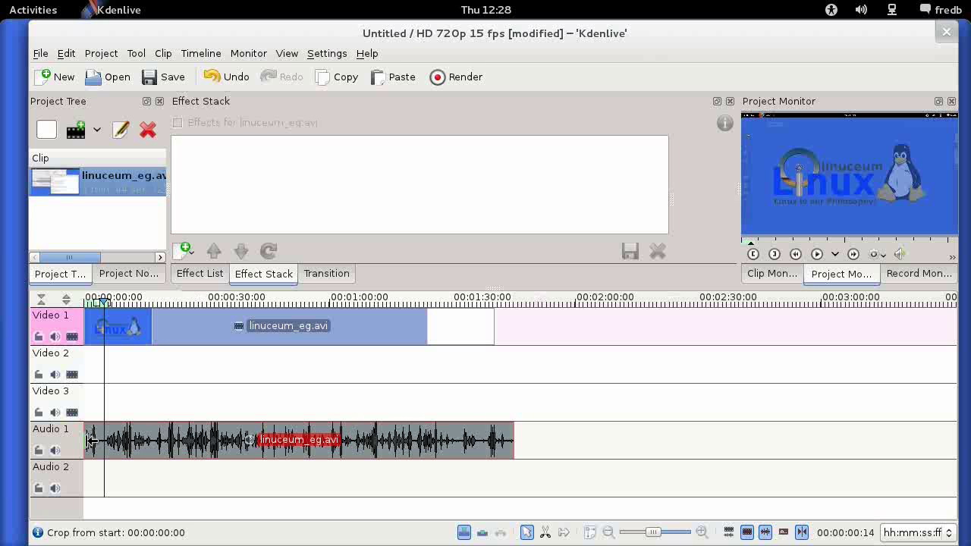
{"action": "left_click_drag", "start_coordinate": [89, 440], "coordinate": [105, 442]}
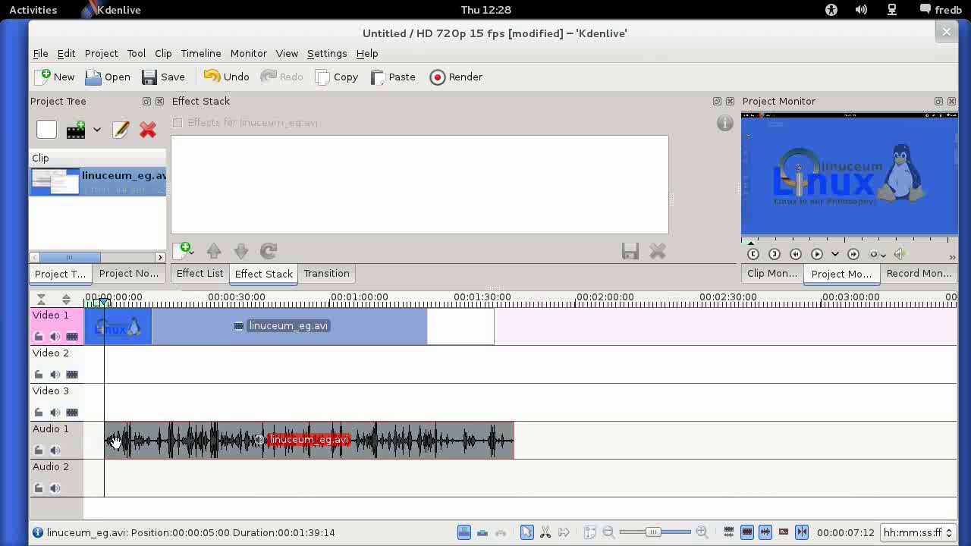
{"action": "right_click", "coordinate": [90, 448]}
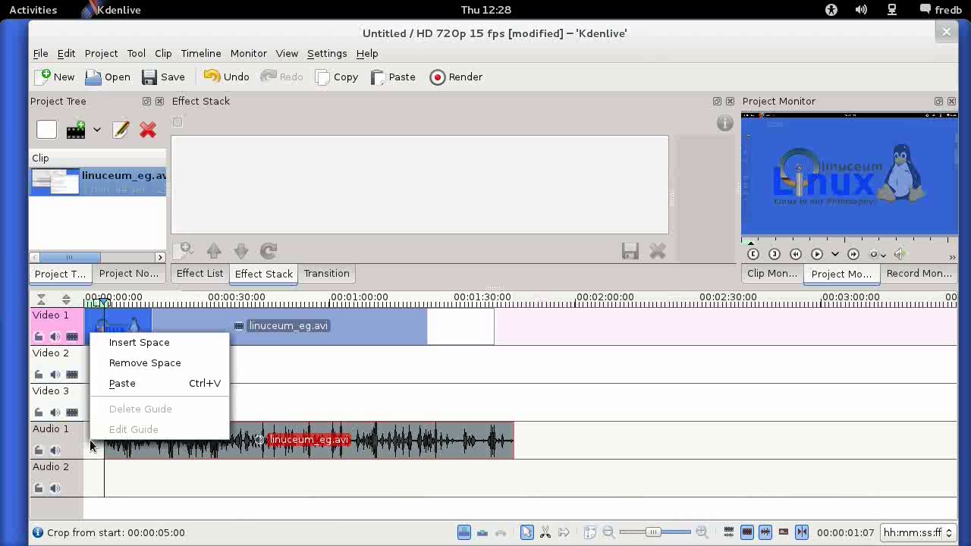
{"action": "left_click", "coordinate": [130, 366]}
Step: Play the project from the beginning to check the trimmed opening, stopping after several seconds
{"action": "key", "text": "Home"}
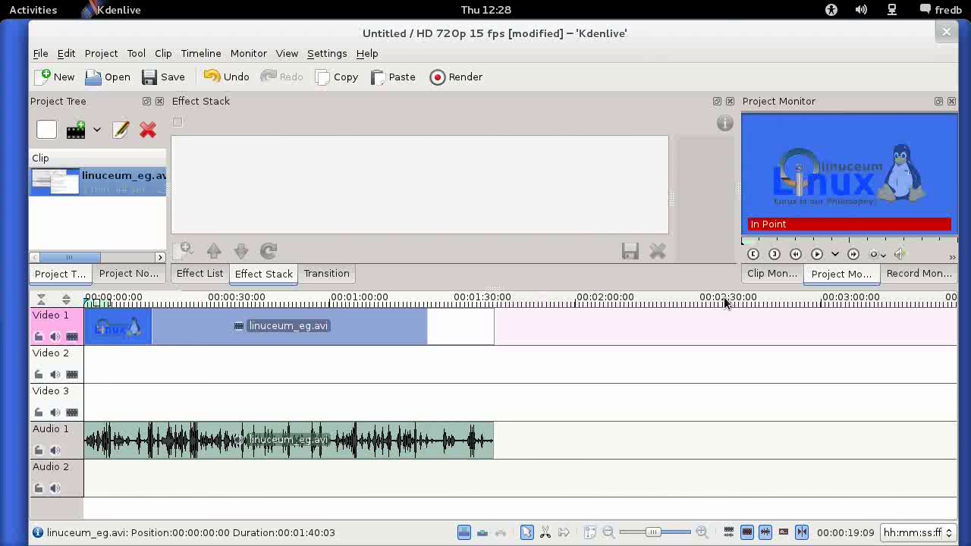
{"action": "left_click", "coordinate": [815, 255]}
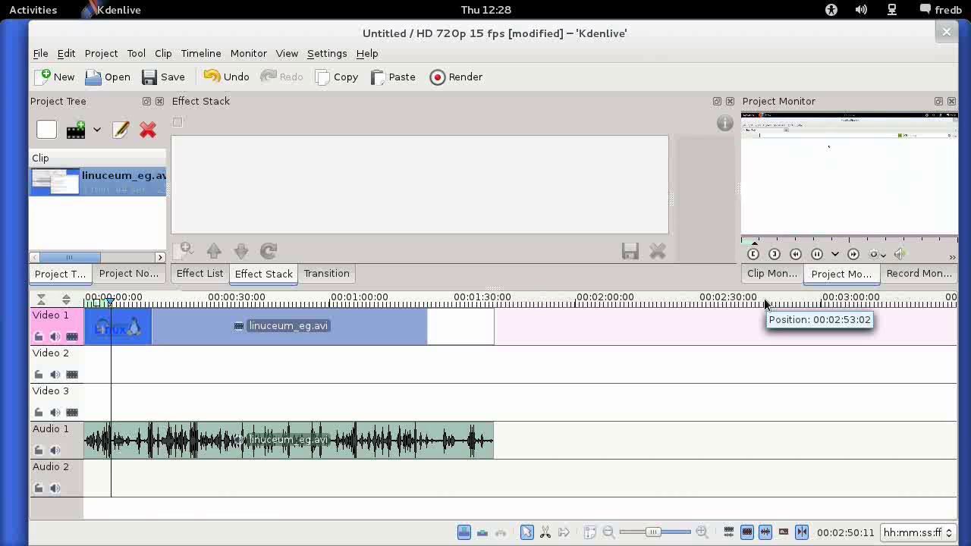
{"action": "left_click", "coordinate": [816, 255]}
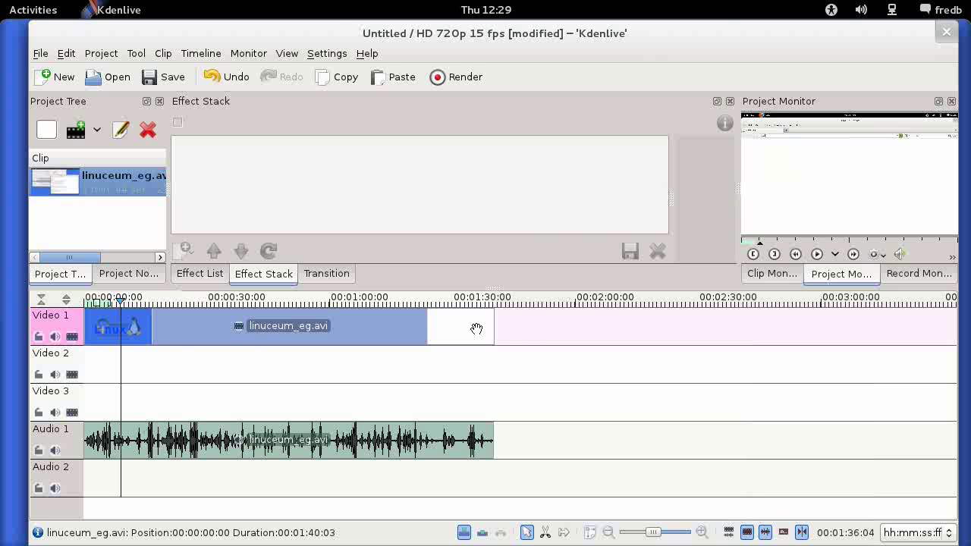
Step: Find where the unwanted ending starts and trim the end of the Video 1 clip there, at about 00:01:30
{"action": "left_click", "coordinate": [479, 304]}
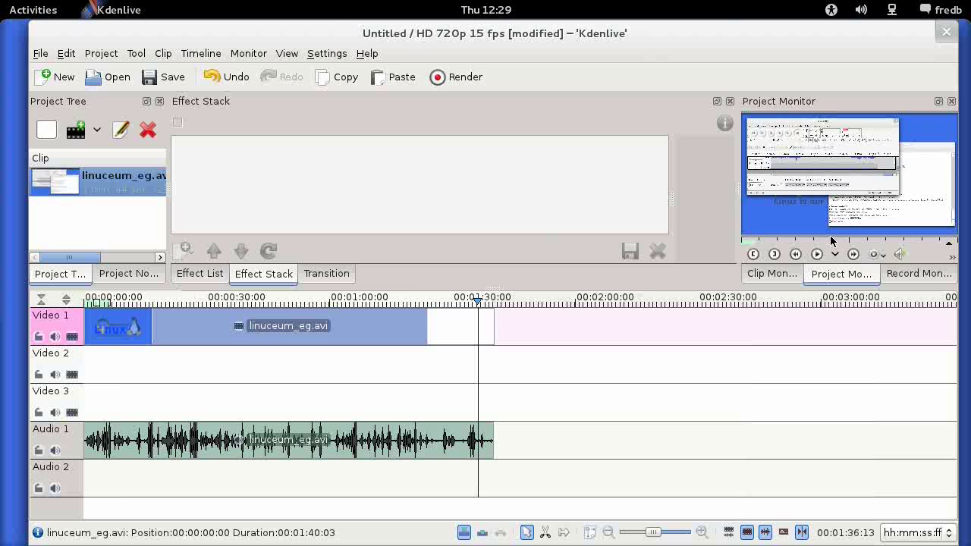
{"action": "left_click", "coordinate": [459, 303]}
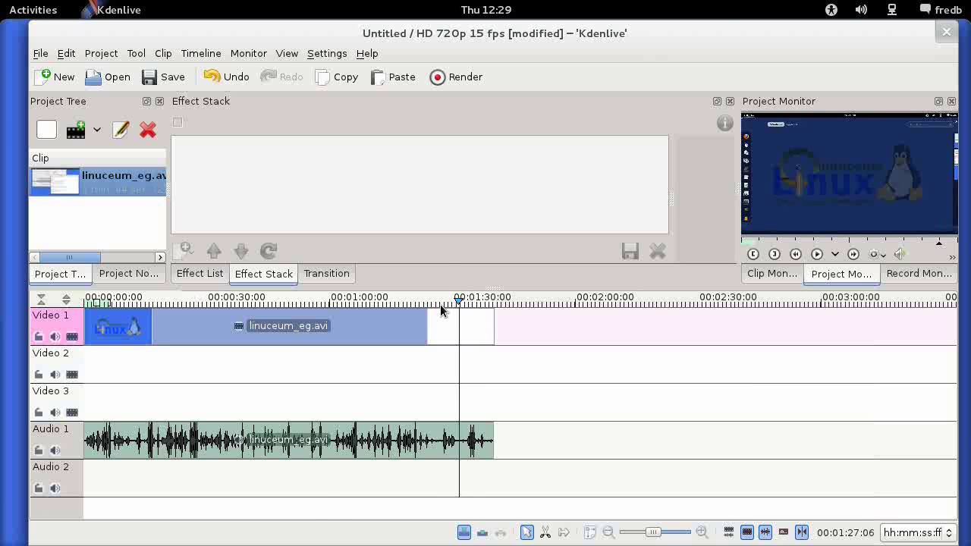
{"action": "left_click", "coordinate": [440, 304]}
{"action": "left_click", "coordinate": [452, 301]}
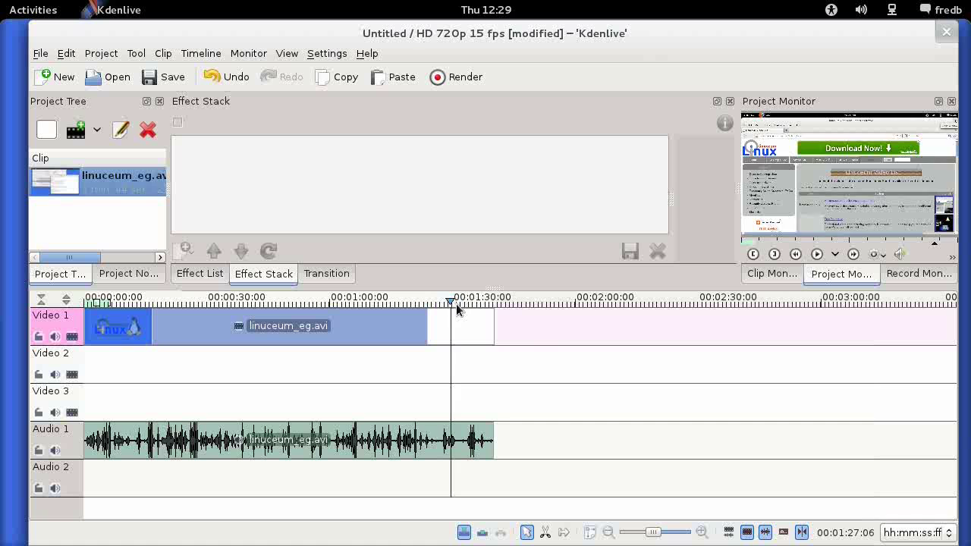
{"action": "left_click", "coordinate": [459, 303]}
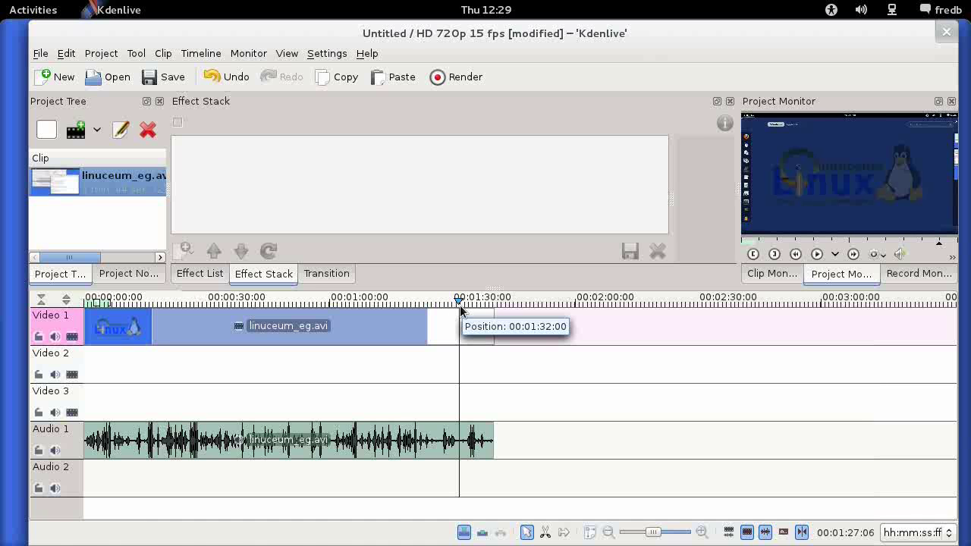
{"action": "left_click", "coordinate": [449, 304]}
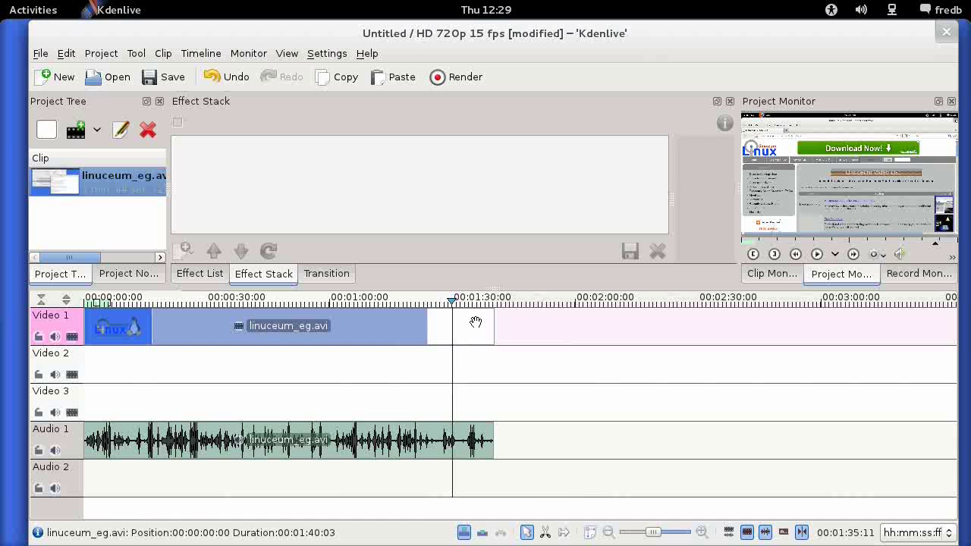
{"action": "left_click_drag", "start_coordinate": [476, 322], "coordinate": [456, 324]}
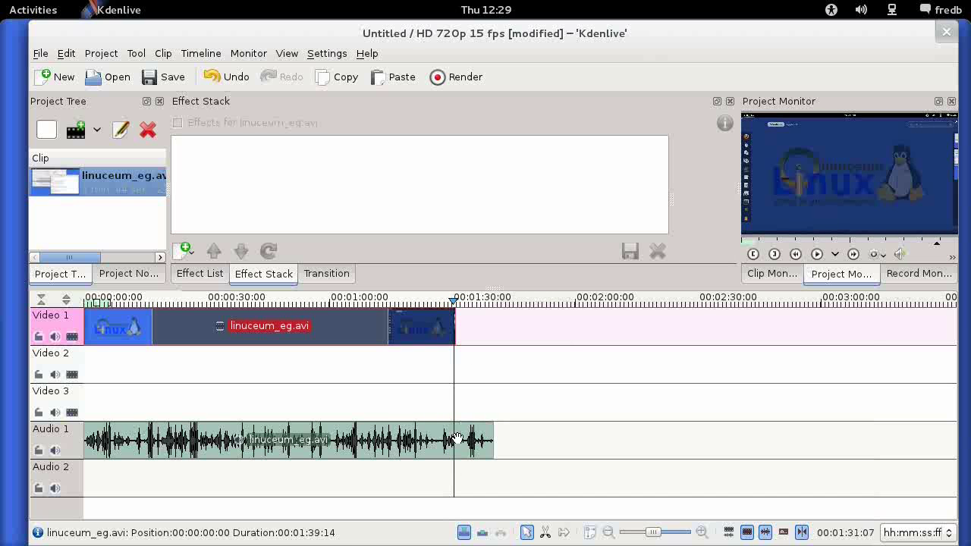
Step: Cut the Audio 1 clip just past the end of the video, at about 00:01:31, and delete the leftover end piece
{"action": "left_click", "coordinate": [464, 304]}
{"action": "left_click", "coordinate": [458, 304]}
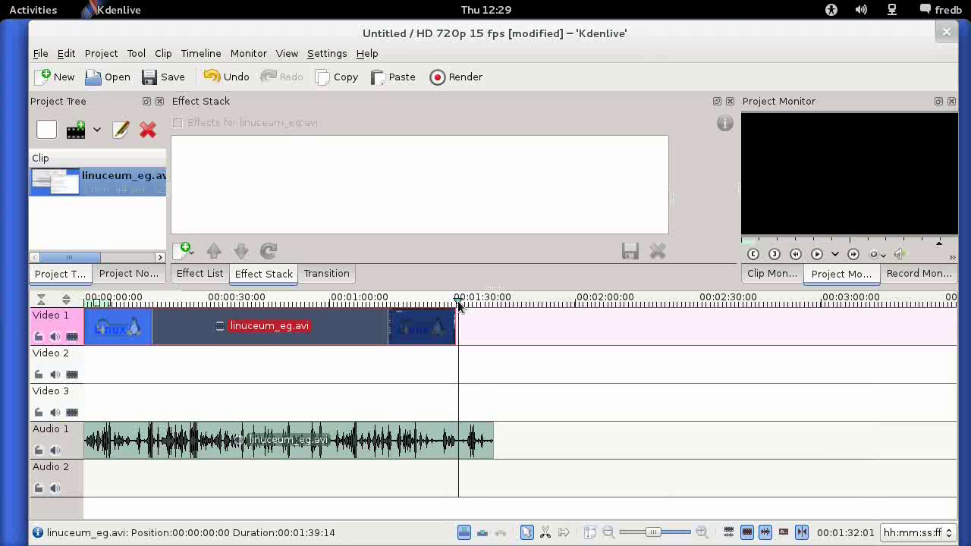
{"action": "right_click", "coordinate": [478, 440]}
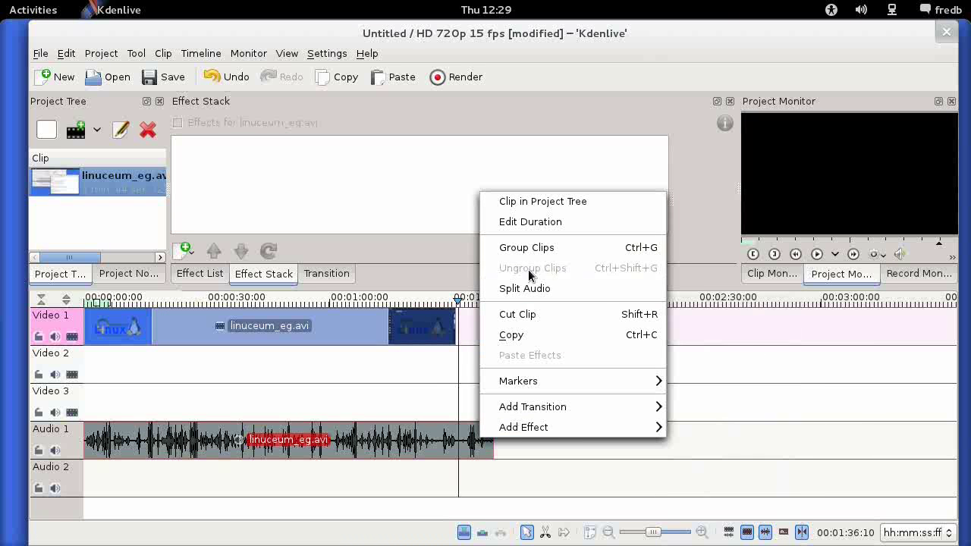
{"action": "left_click", "coordinate": [522, 314]}
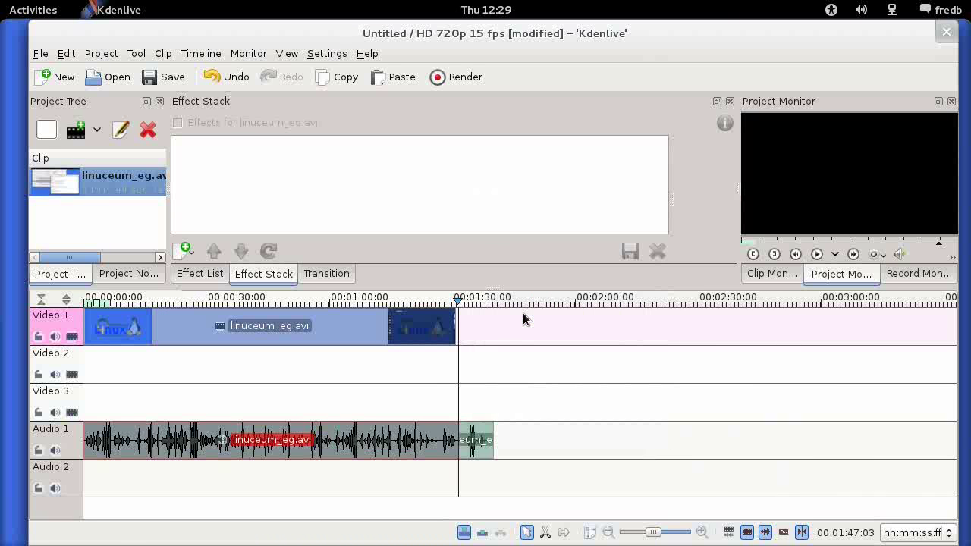
{"action": "left_click", "coordinate": [478, 444]}
{"action": "left_click", "coordinate": [513, 446]}
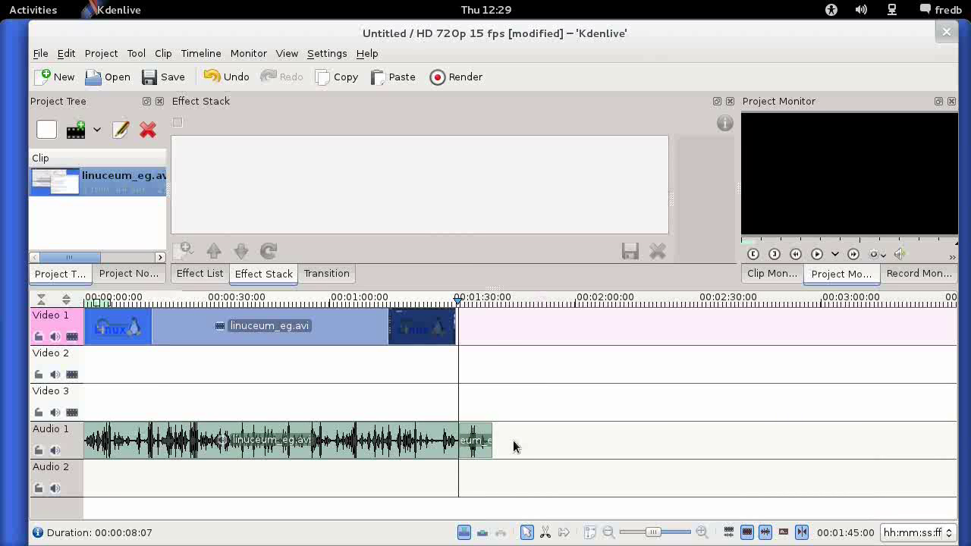
{"action": "key", "text": "Delete"}
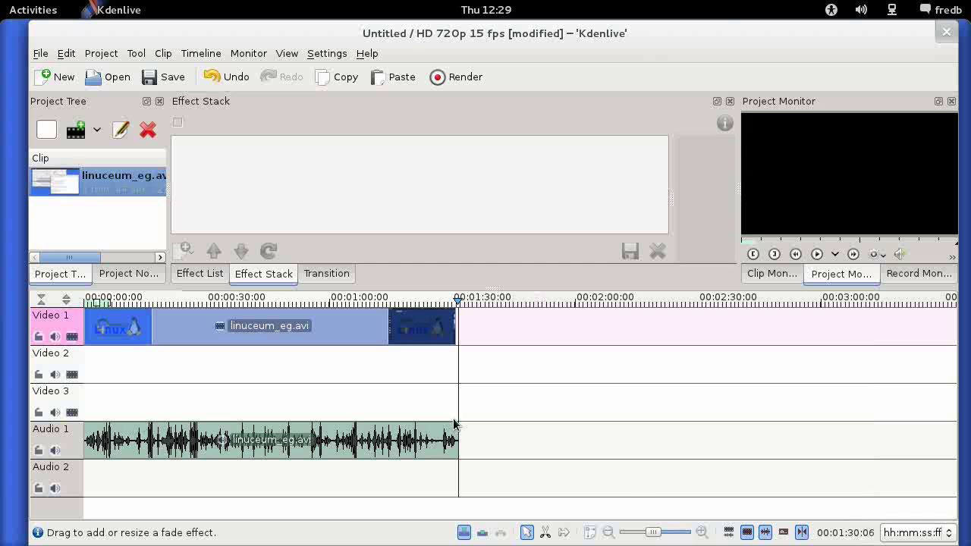
Step: Trim the end of the Audio 1 clip to match the end of the Video 1 clip, for a duration of 00:01:30:11
{"action": "left_click", "coordinate": [456, 309]}
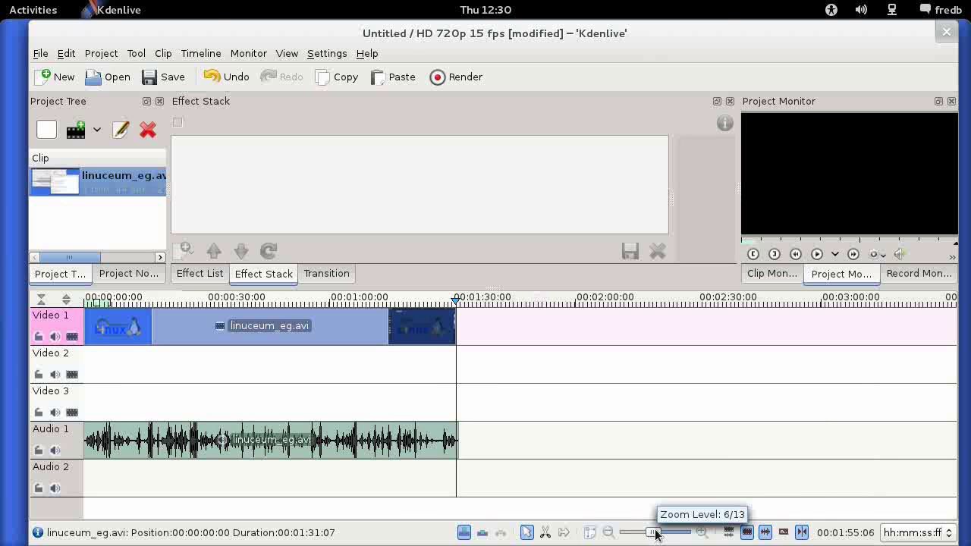
{"action": "left_click_drag", "start_coordinate": [658, 536], "coordinate": [666, 536]}
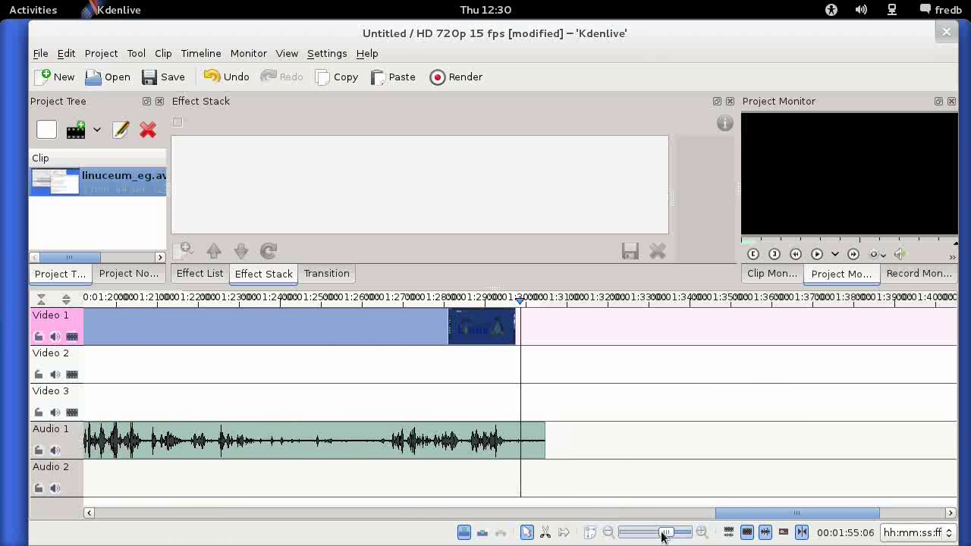
{"action": "left_click", "coordinate": [515, 311]}
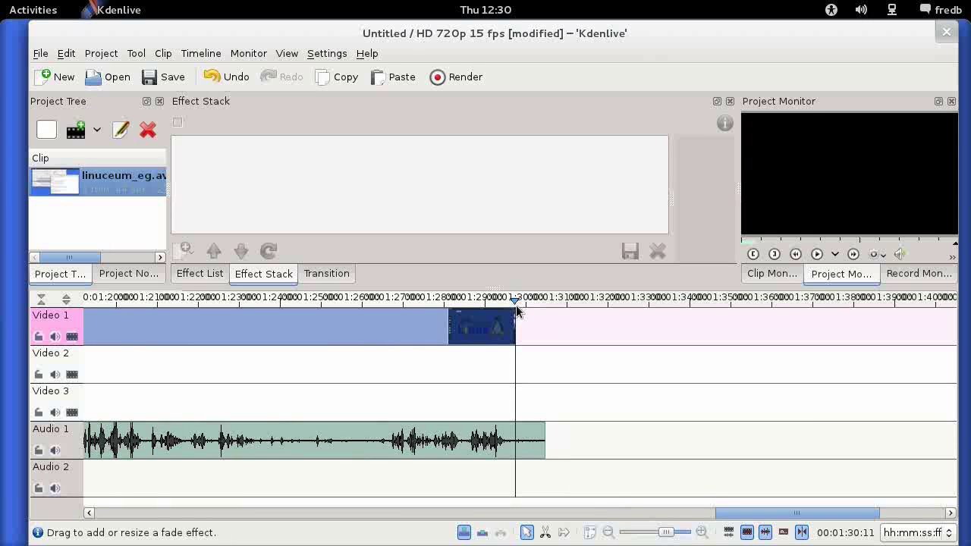
{"action": "left_click_drag", "start_coordinate": [546, 446], "coordinate": [515, 439]}
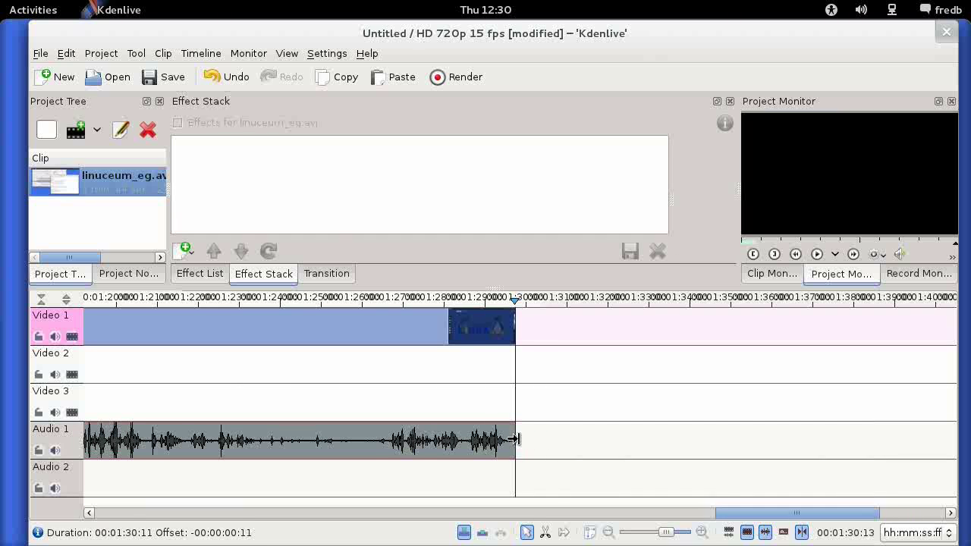
Step: Play the middle of the project from about 00:00:17 to listen for unwanted sounds in the audio, stopping at about 00:00:39
{"action": "left_click_drag", "start_coordinate": [746, 516], "coordinate": [504, 524]}
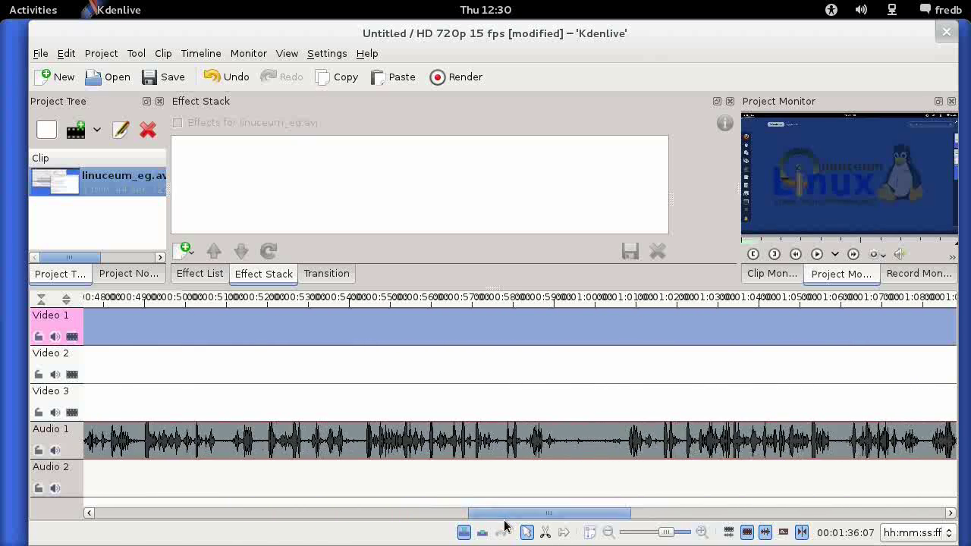
{"action": "left_click", "coordinate": [558, 300]}
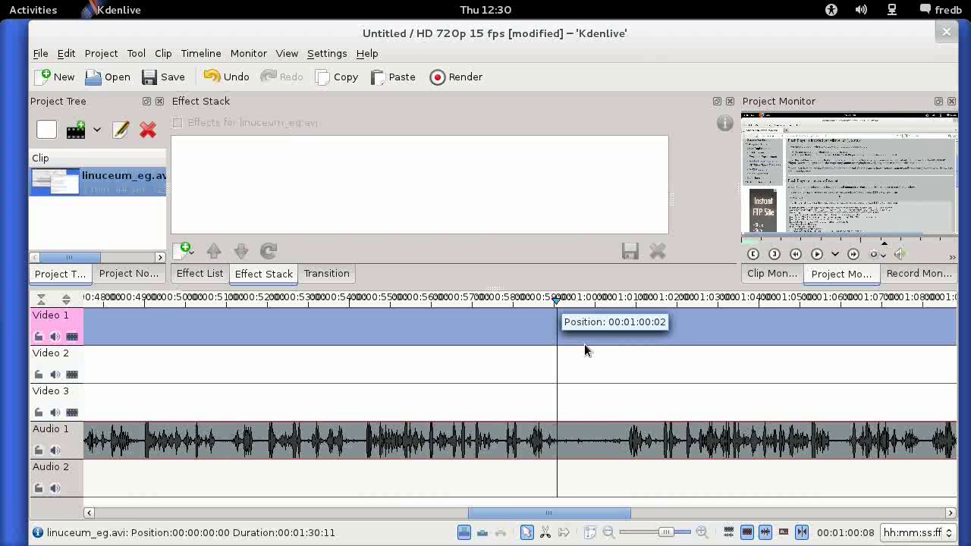
{"action": "right_click", "coordinate": [575, 328]}
{"action": "left_click", "coordinate": [341, 479]}
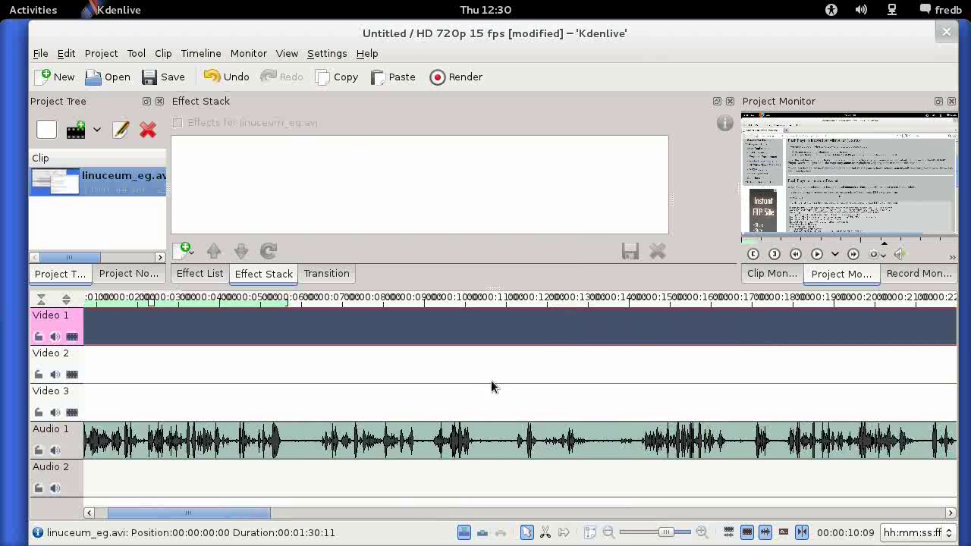
{"action": "left_click", "coordinate": [736, 307]}
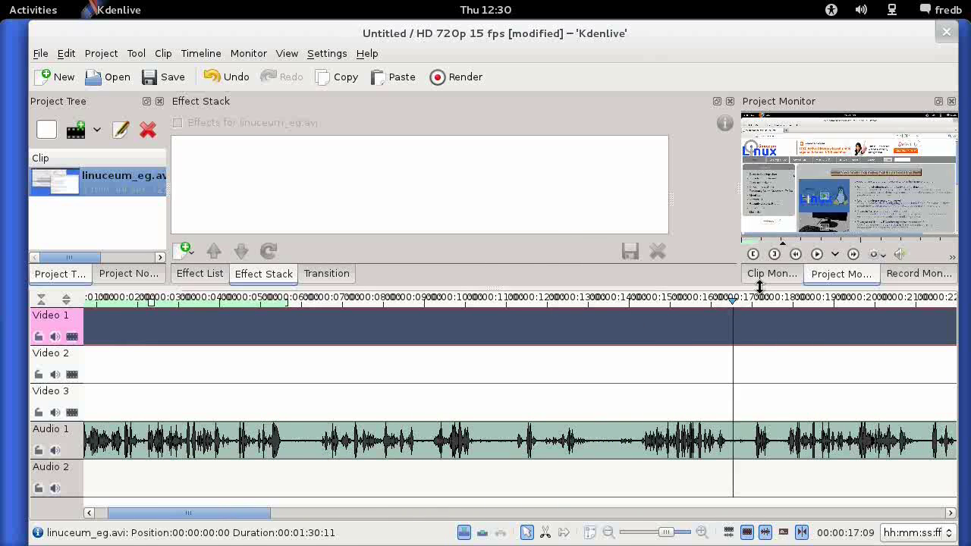
{"action": "left_click", "coordinate": [817, 254]}
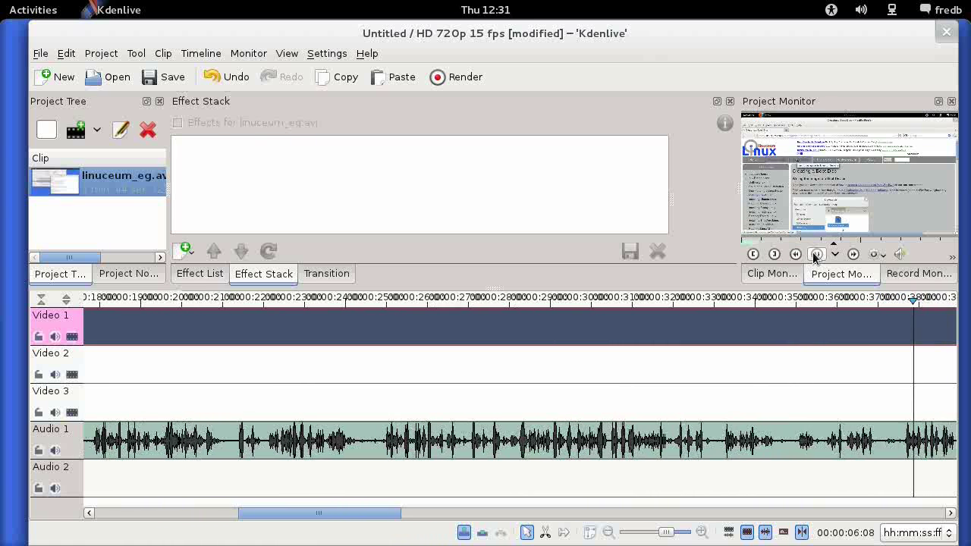
{"action": "left_click", "coordinate": [816, 255]}
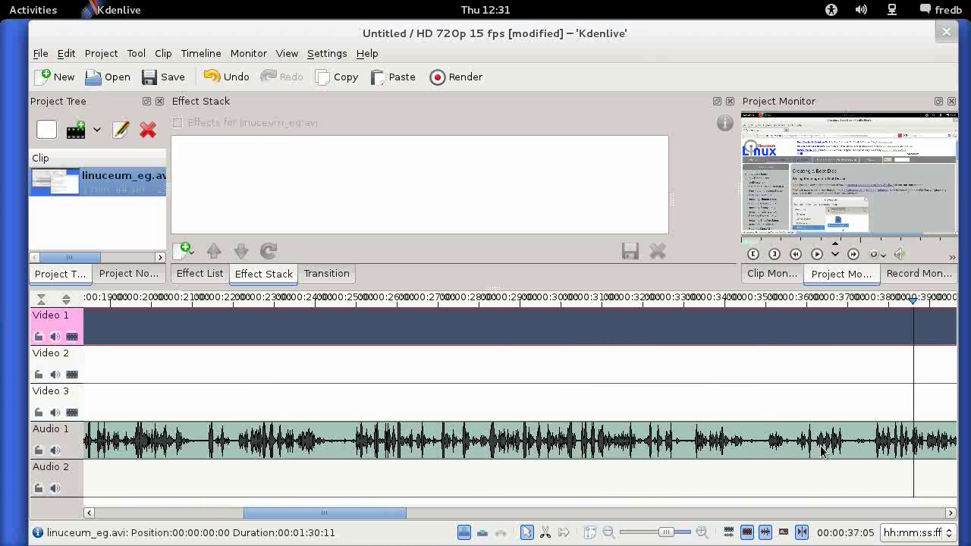
Step: Replay the section around 00:00:36 in short passes to locate the unwanted sound in the Audio 1 waveform
{"action": "left_click_drag", "start_coordinate": [774, 302], "coordinate": [764, 310]}
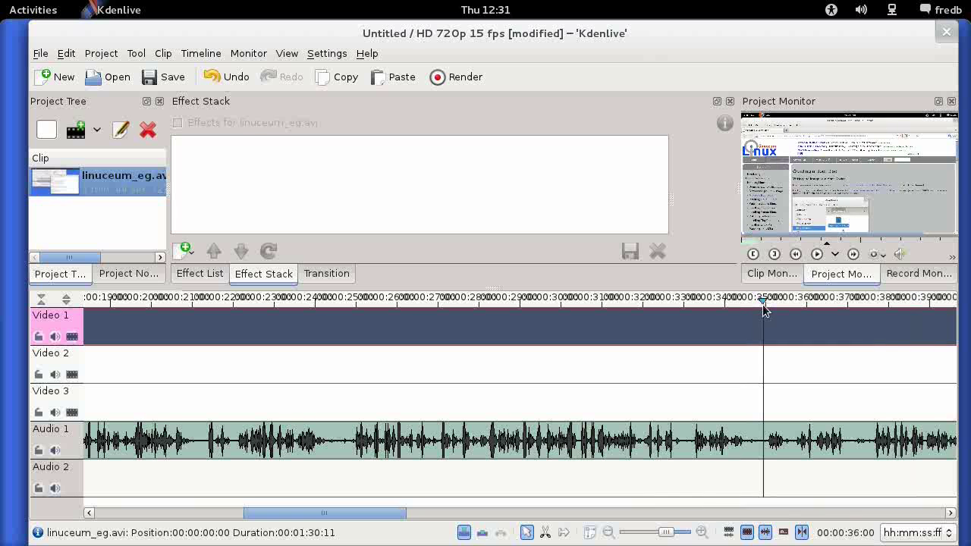
{"action": "left_click", "coordinate": [816, 254]}
{"action": "left_click", "coordinate": [816, 254]}
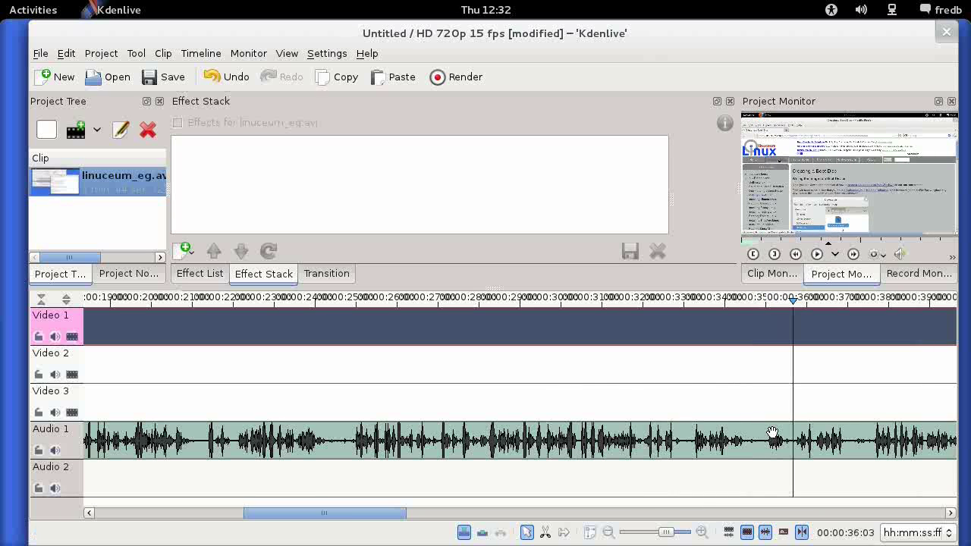
{"action": "left_click", "coordinate": [755, 303]}
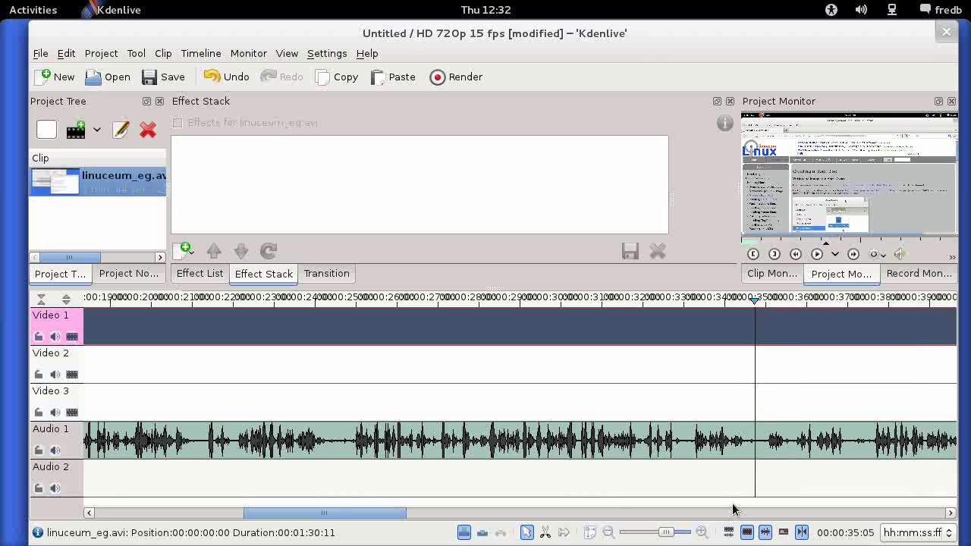
{"action": "left_click", "coordinate": [817, 254]}
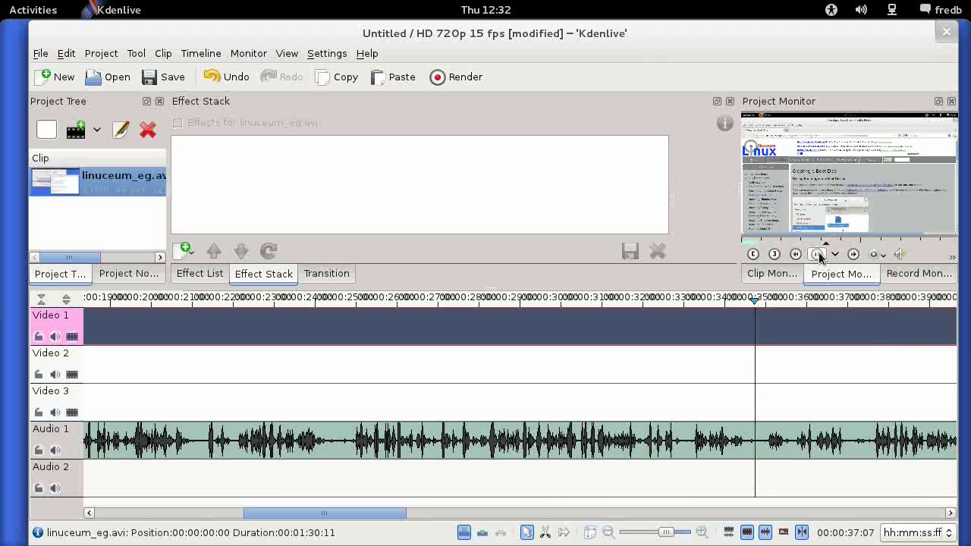
{"action": "left_click", "coordinate": [817, 254]}
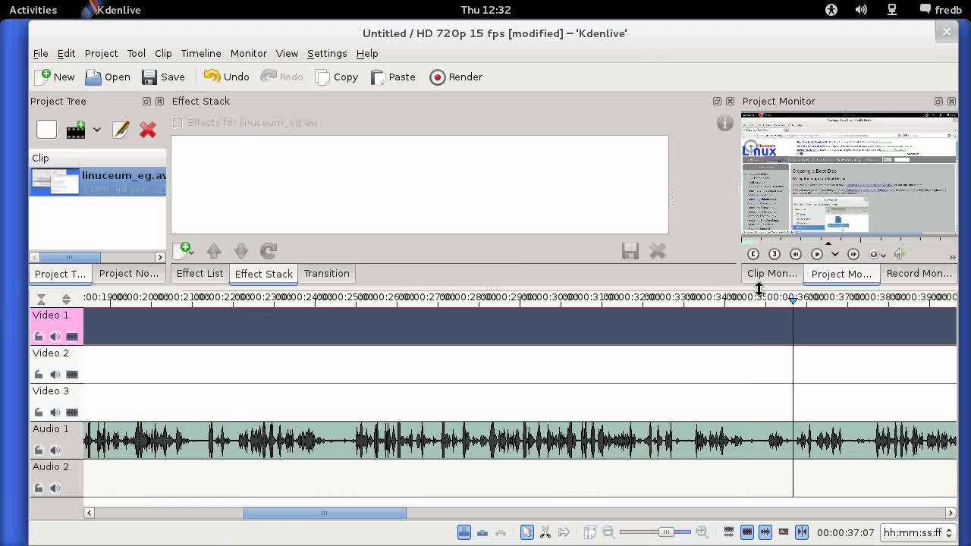
{"action": "left_click", "coordinate": [750, 301]}
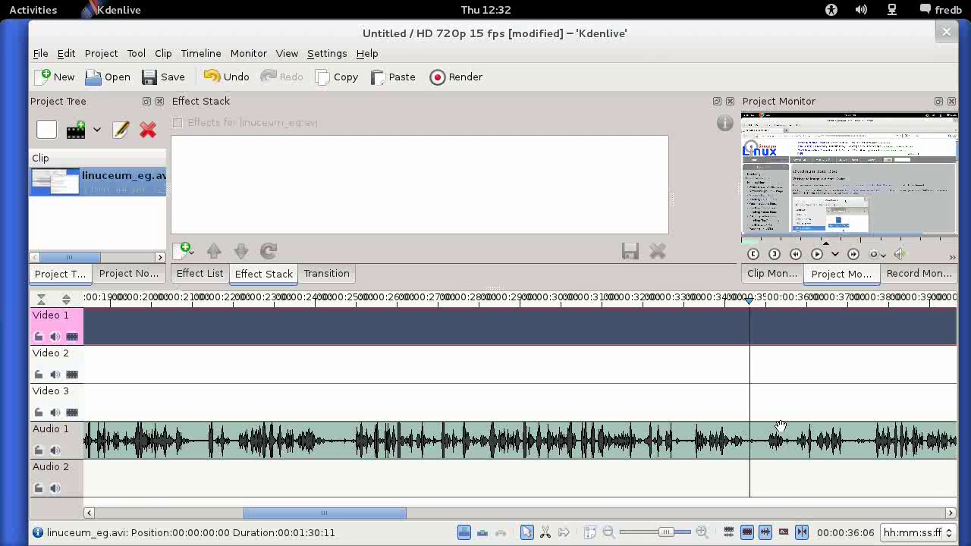
Step: Cut the Audio 1 clip on both sides of the short unwanted sound at 00:00:35:11, isolating a 12-frame piece
{"action": "left_click", "coordinate": [755, 302]}
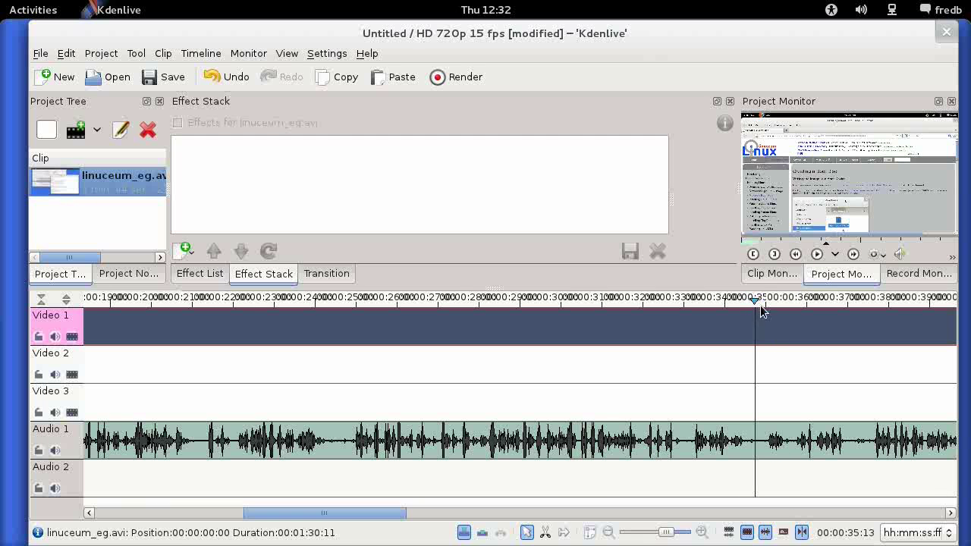
{"action": "right_click", "coordinate": [768, 449]}
{"action": "left_click", "coordinate": [807, 326]}
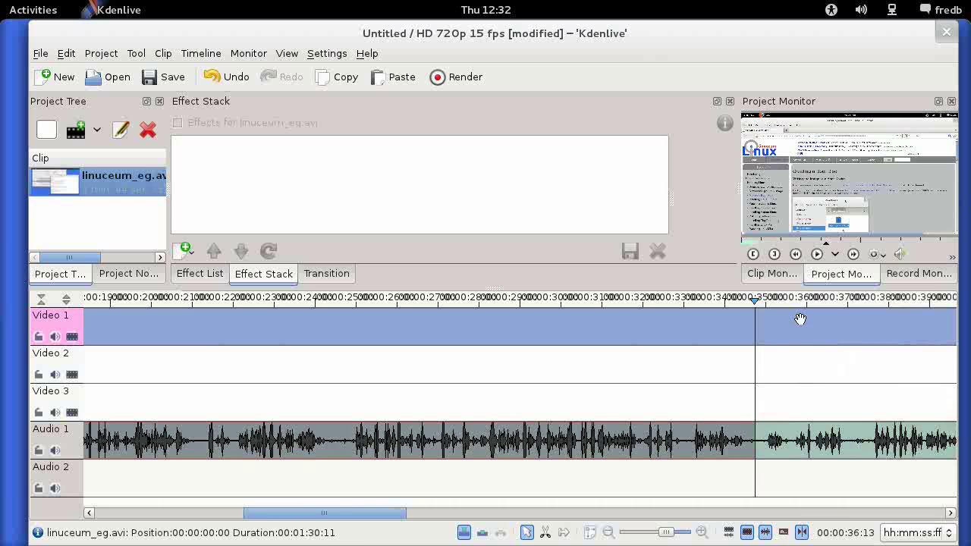
{"action": "left_click", "coordinate": [797, 303]}
{"action": "left_click", "coordinate": [789, 300]}
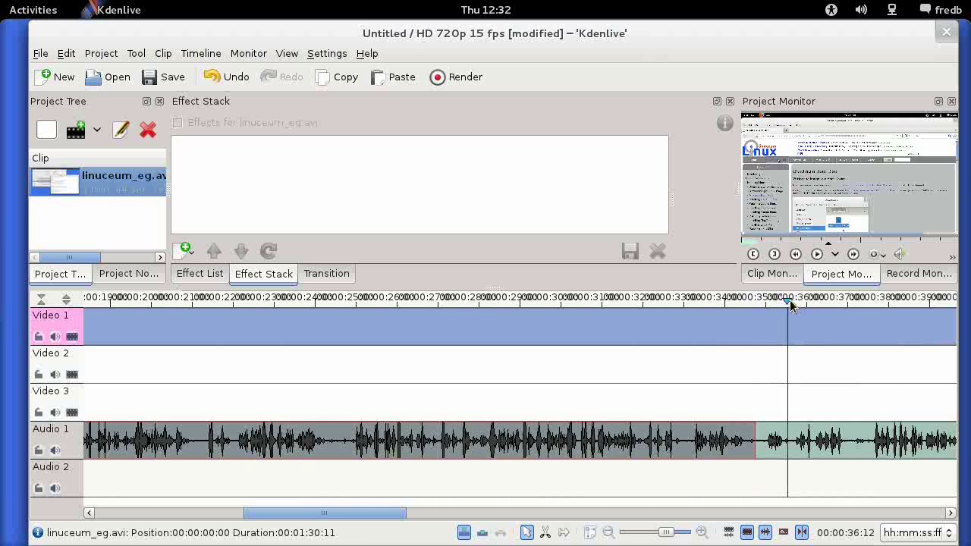
{"action": "right_click", "coordinate": [786, 446]}
{"action": "left_click", "coordinate": [820, 318]}
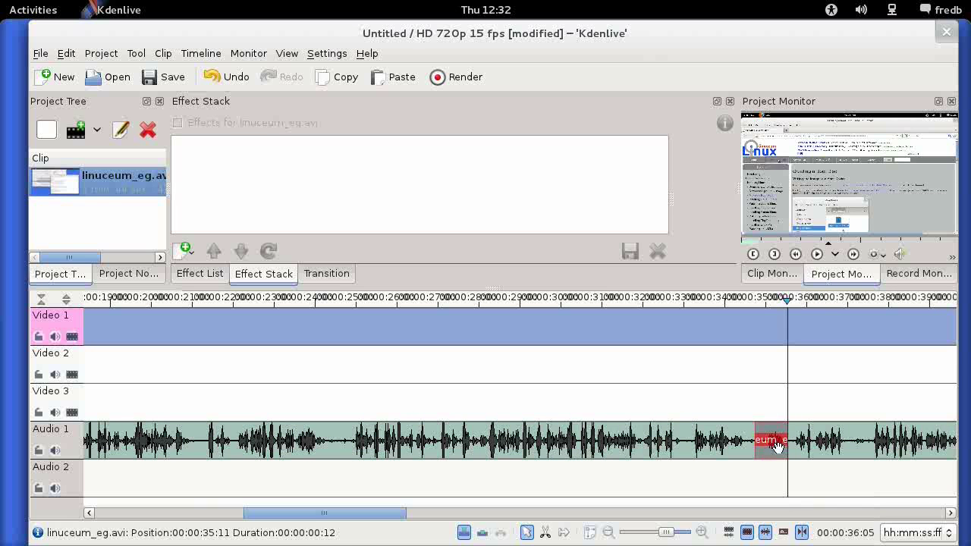
Step: Delete the isolated short piece on Audio 1 and remove the empty space it leaves
{"action": "key", "text": "Delete"}
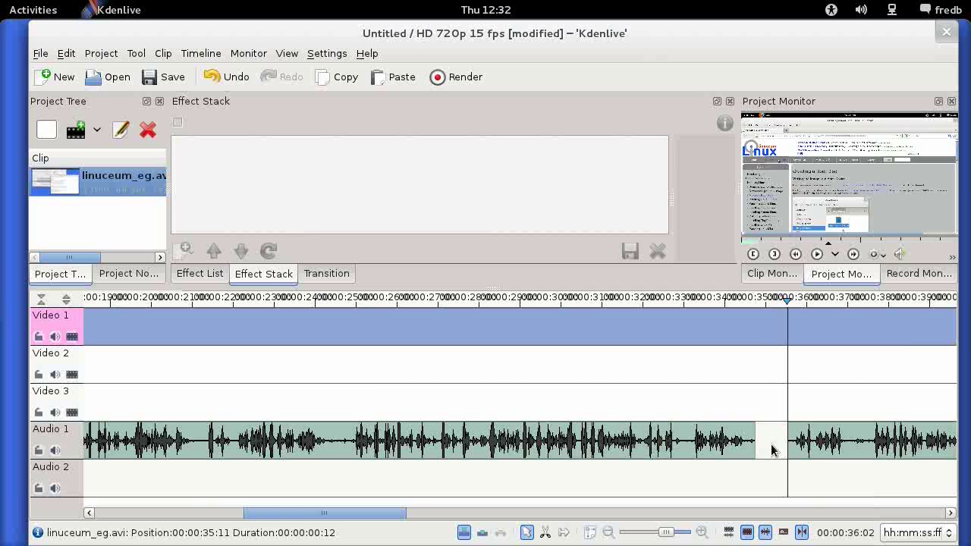
{"action": "right_click", "coordinate": [772, 450]}
{"action": "left_click", "coordinate": [826, 367]}
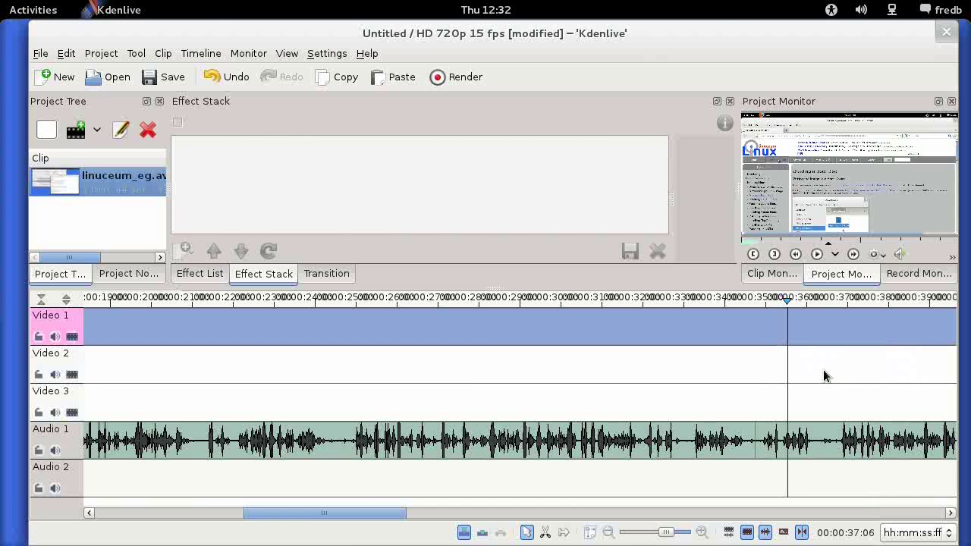
Step: Play the project from about 00:00:33 to about 00:00:37 to listen for the next unwanted sound on Audio 1
{"action": "left_click", "coordinate": [700, 304]}
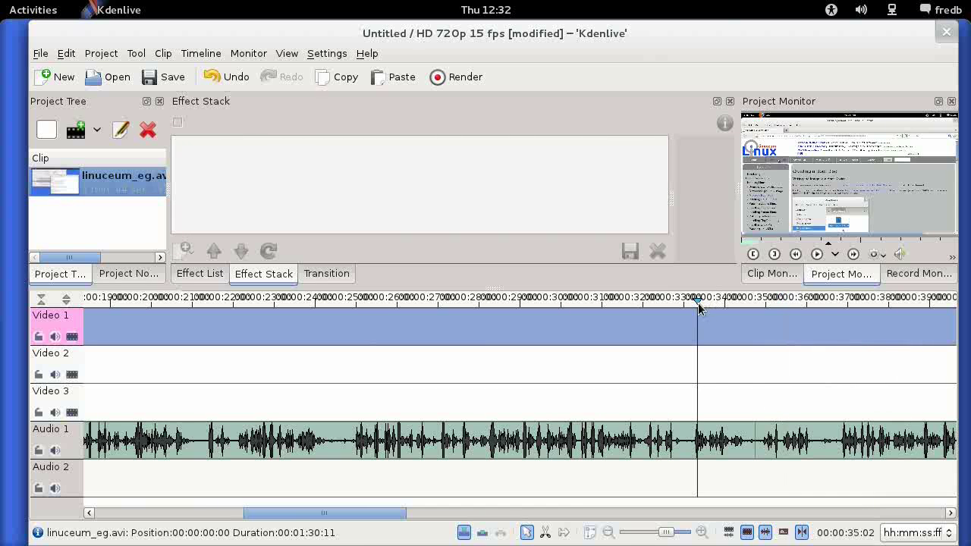
{"action": "left_click", "coordinate": [817, 255]}
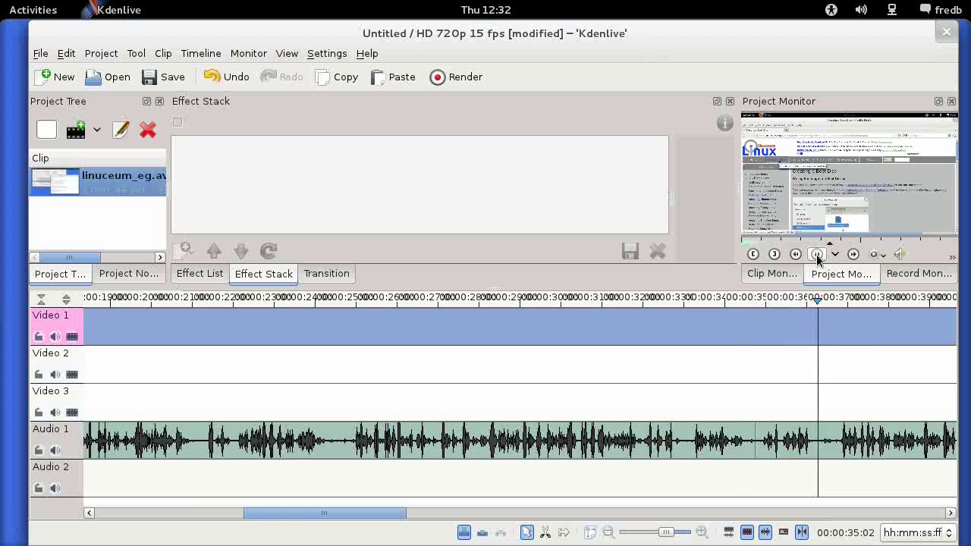
{"action": "left_click", "coordinate": [817, 255]}
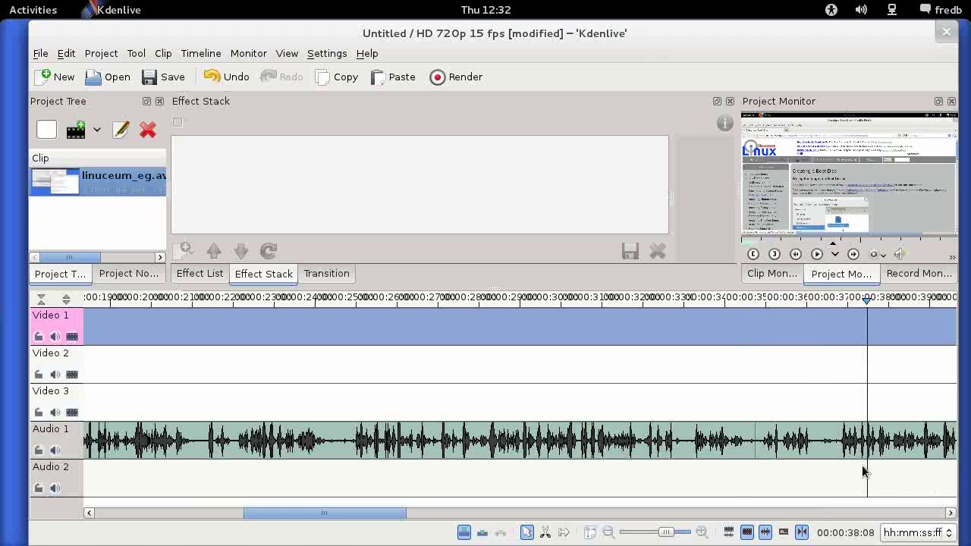
Step: Cut the Audio 1 clip at 00:00:37:12, just before the next unwanted sound
{"action": "left_click_drag", "start_coordinate": [390, 514], "coordinate": [458, 522]}
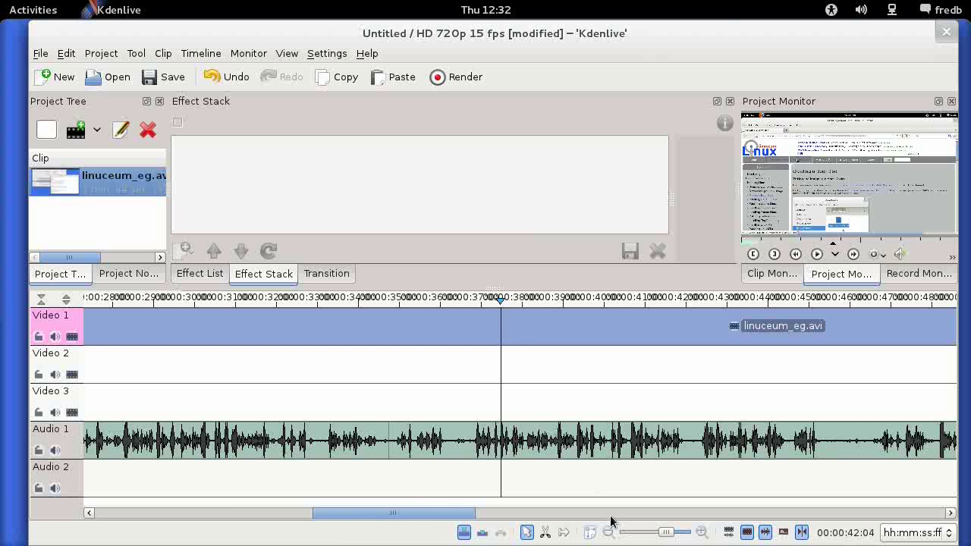
{"action": "mouse_move", "coordinate": [667, 535]}
{"action": "left_mouse_down"}
{"action": "mouse_move", "coordinate": [675, 537]}
{"action": "mouse_move", "coordinate": [667, 535]}
{"action": "left_mouse_up"}
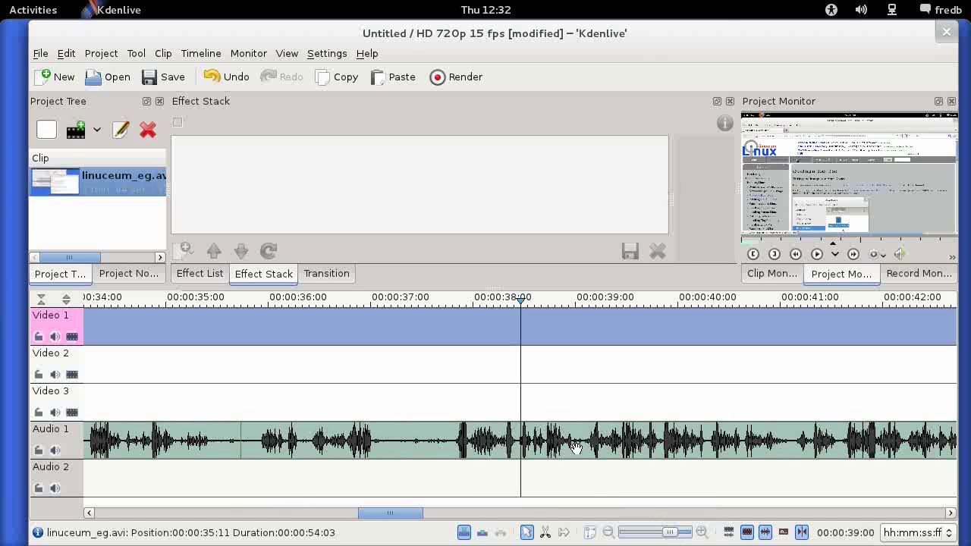
{"action": "left_click", "coordinate": [447, 304]}
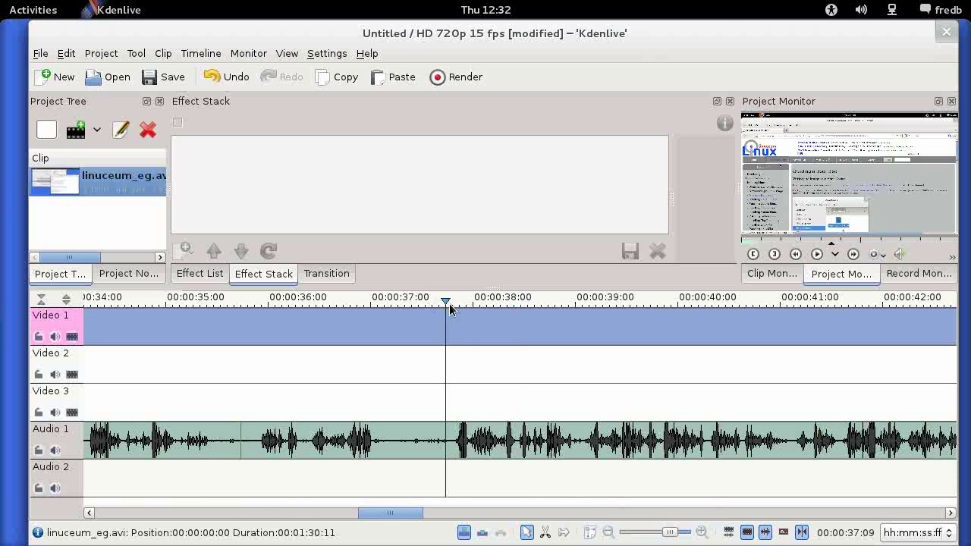
{"action": "left_click", "coordinate": [453, 300]}
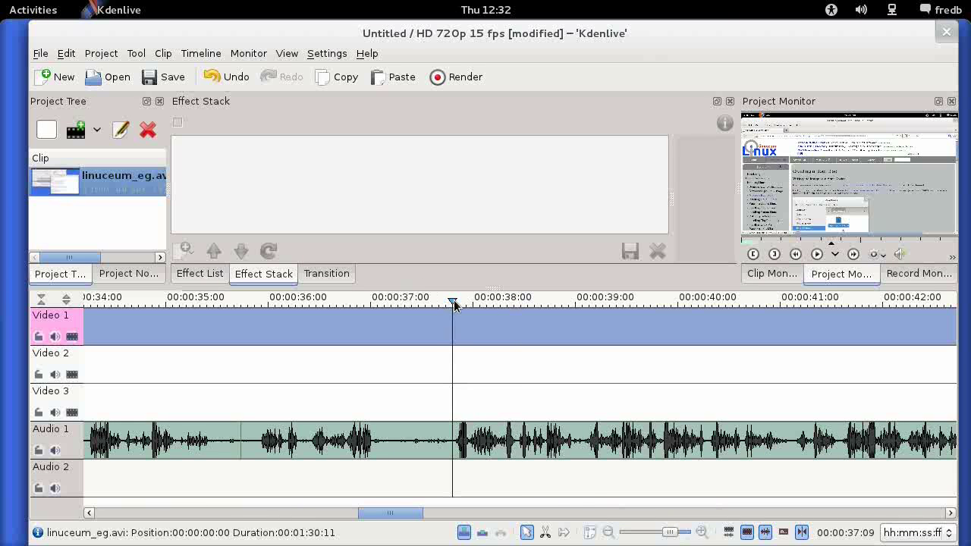
{"action": "right_click", "coordinate": [465, 439]}
{"action": "left_click", "coordinate": [498, 313]}
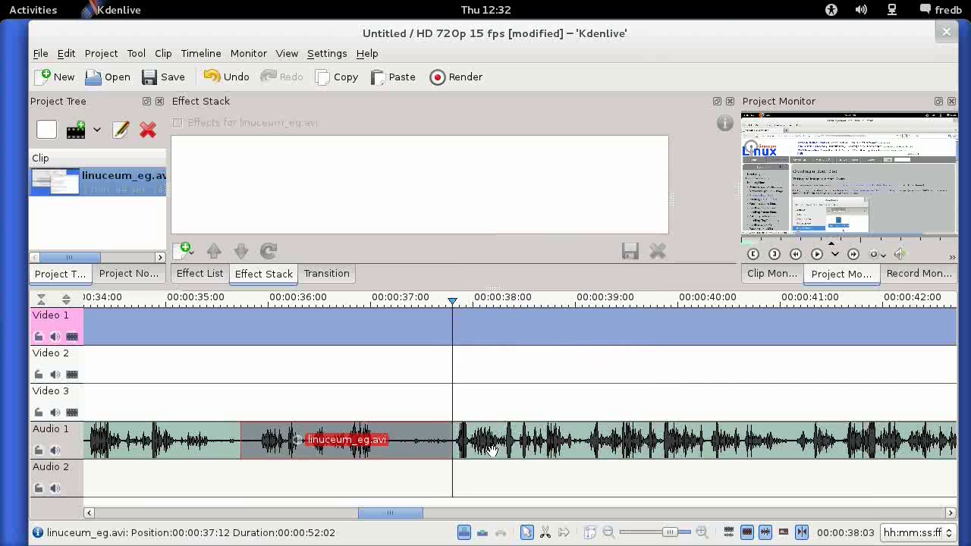
Step: Cut the Audio 1 clip again just after the unwanted sound and delete the isolated 7-frame piece
{"action": "key", "text": "space"}
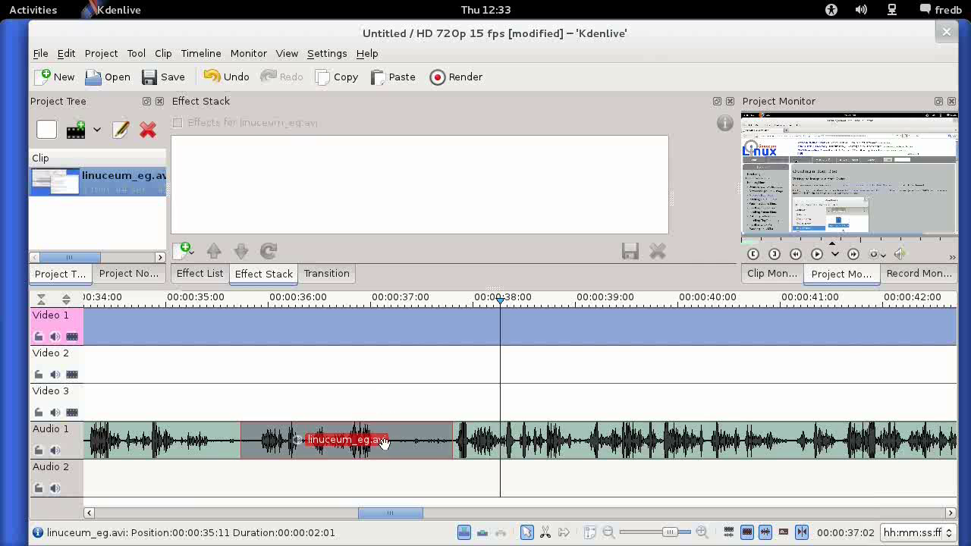
{"action": "right_click", "coordinate": [479, 440]}
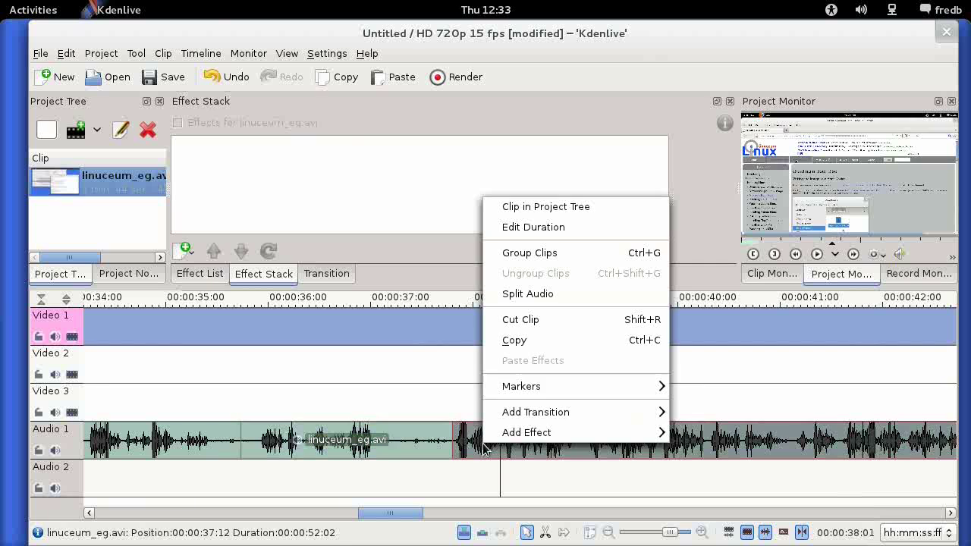
{"action": "left_click", "coordinate": [534, 319]}
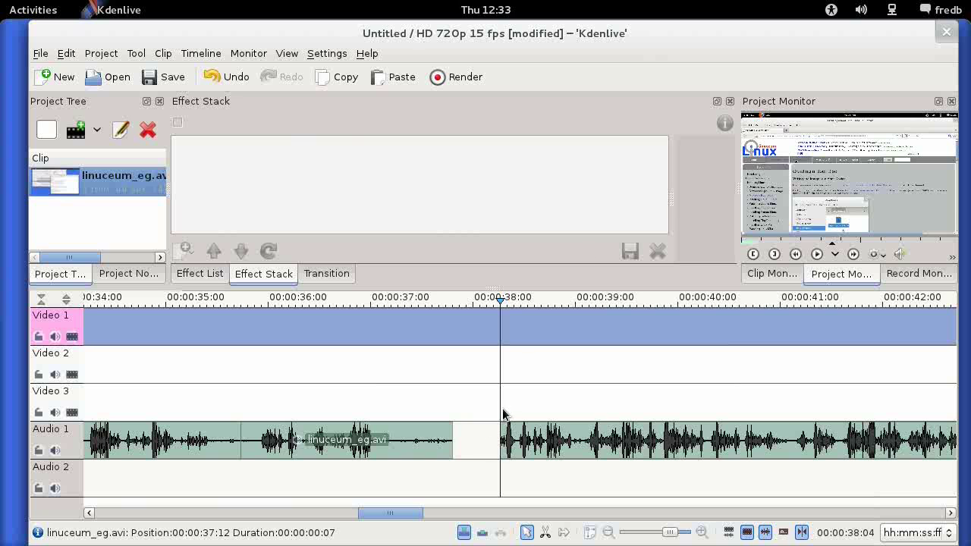
Step: Remove the empty space left on Audio 1 and return the playhead to about 00:00:35 to check the joined section
{"action": "left_click", "coordinate": [817, 254]}
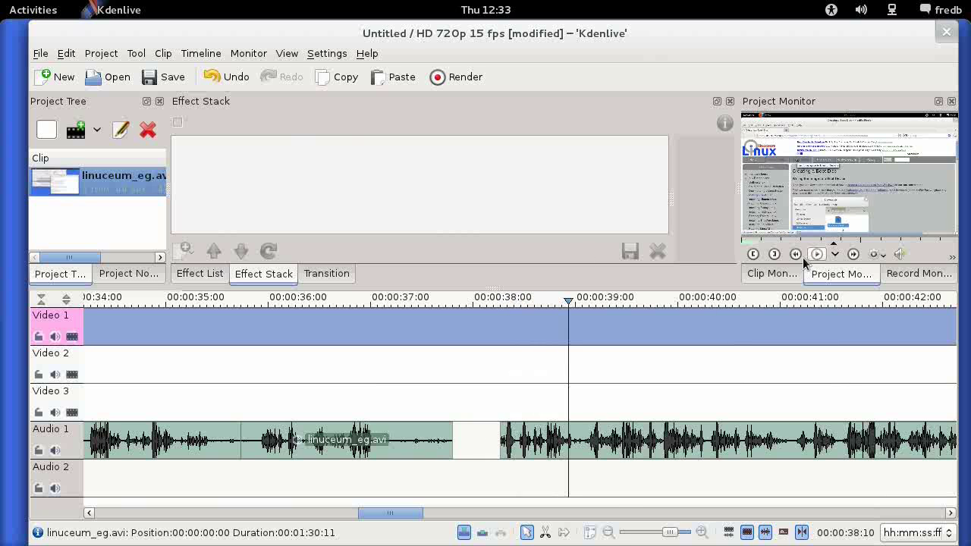
{"action": "right_click", "coordinate": [481, 435]}
{"action": "left_click", "coordinate": [511, 463]}
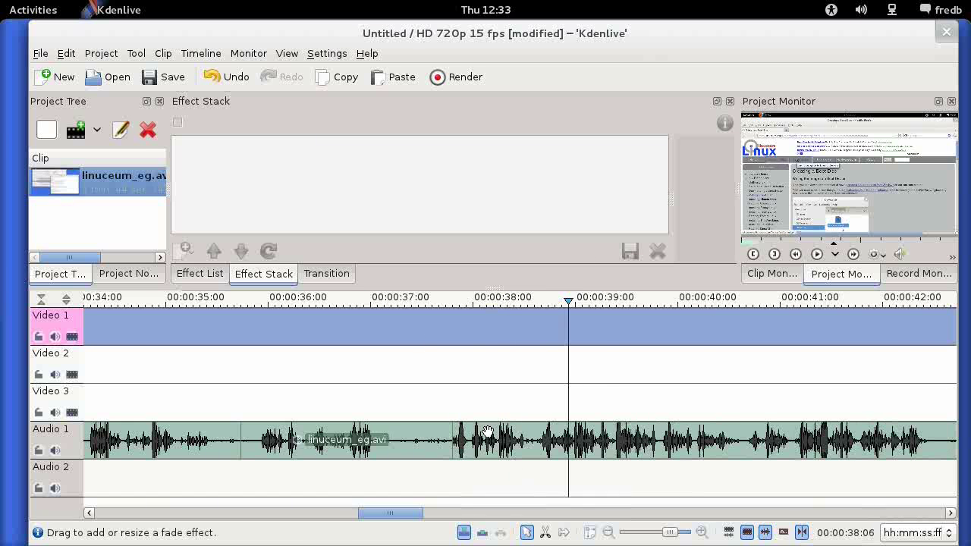
{"action": "left_click", "coordinate": [182, 301]}
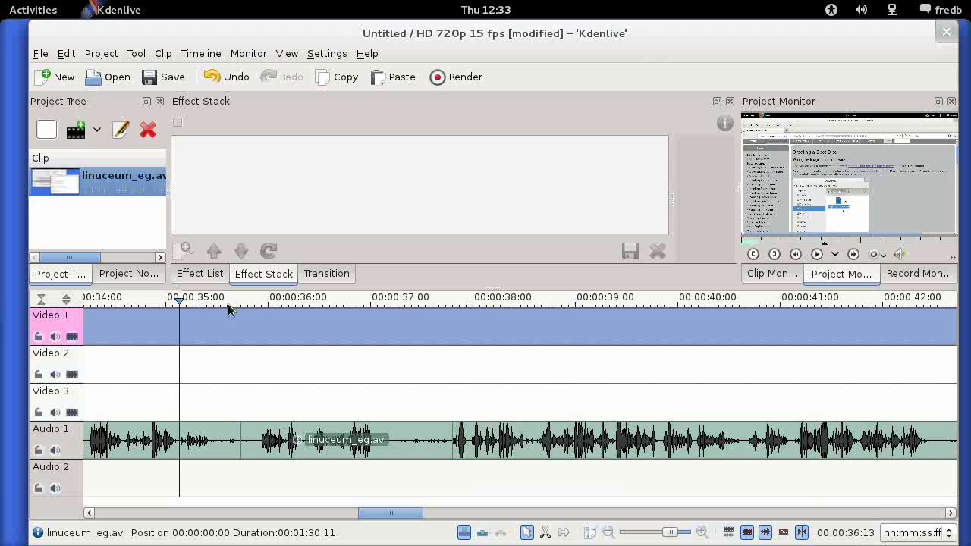
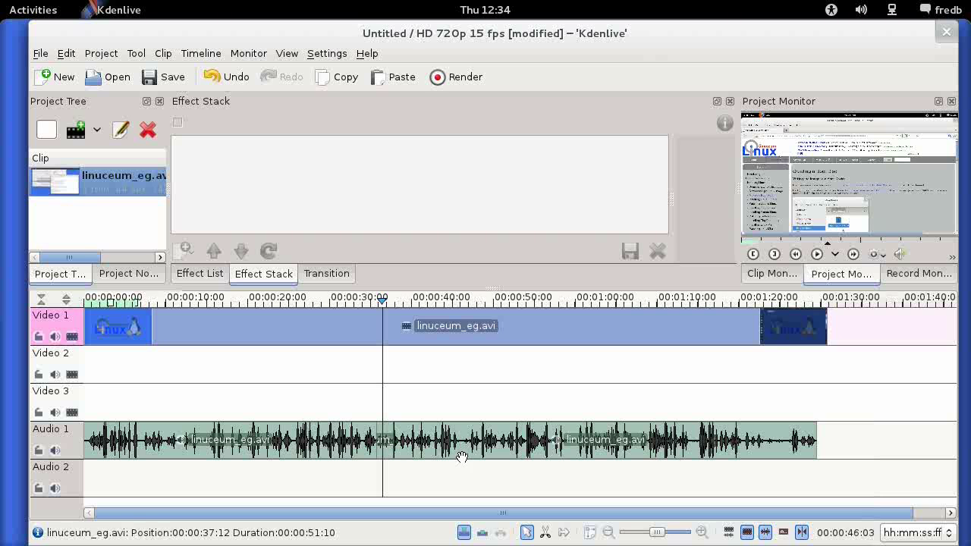
Step: Undo the last change at the end of the timeline and extend the last Audio 1 clip to the end of the Video 1 clip
{"action": "left_click", "coordinate": [770, 433]}
{"action": "left_click", "coordinate": [775, 415]}
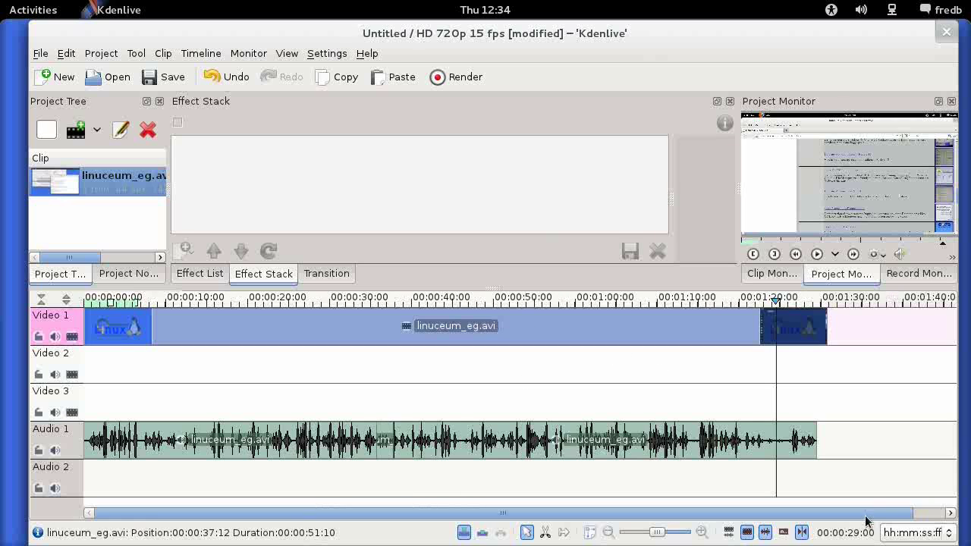
{"action": "left_click", "coordinate": [951, 513]}
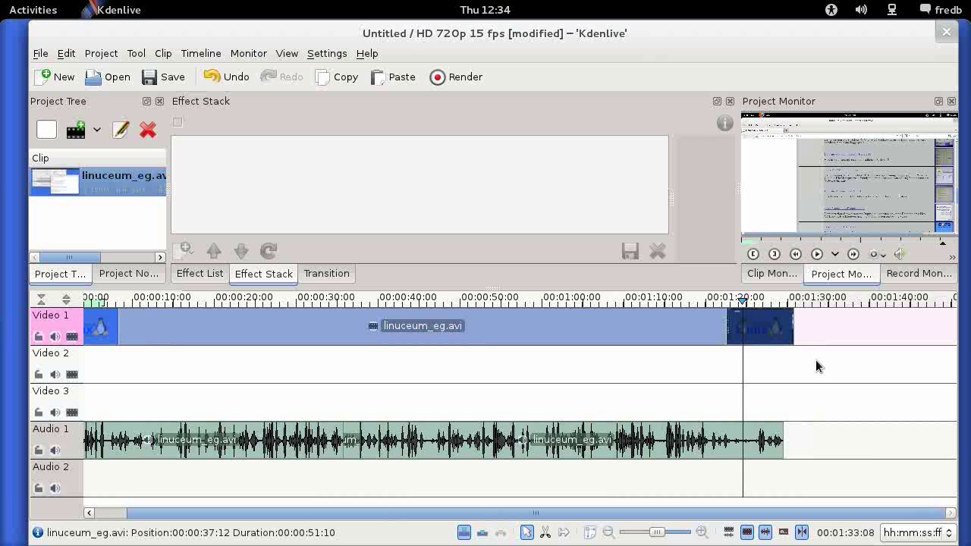
{"action": "key", "text": "ctrl+z"}
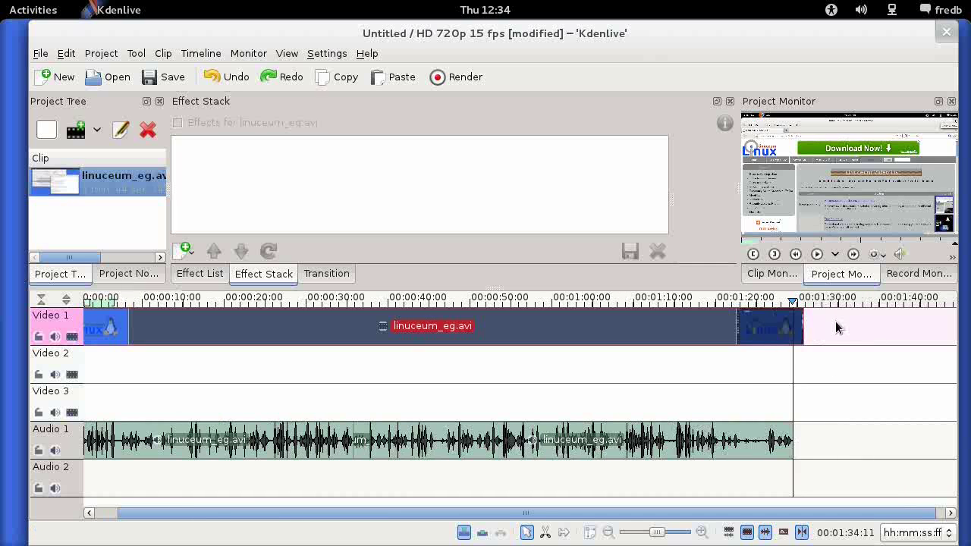
{"action": "left_click", "coordinate": [785, 441]}
{"action": "left_click_drag", "start_coordinate": [786, 441], "coordinate": [795, 442]}
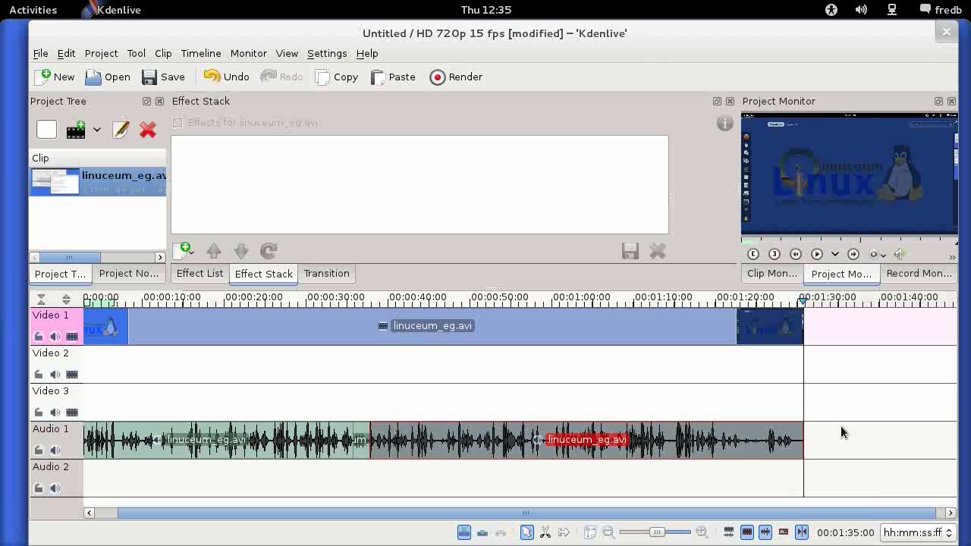
Step: Create a title clip with the text "Introduction to the Linuceum" centred in the frame and save it to the project
{"action": "scroll", "coordinate": [657, 524], "scroll_direction": "left", "scroll_amount": 2}
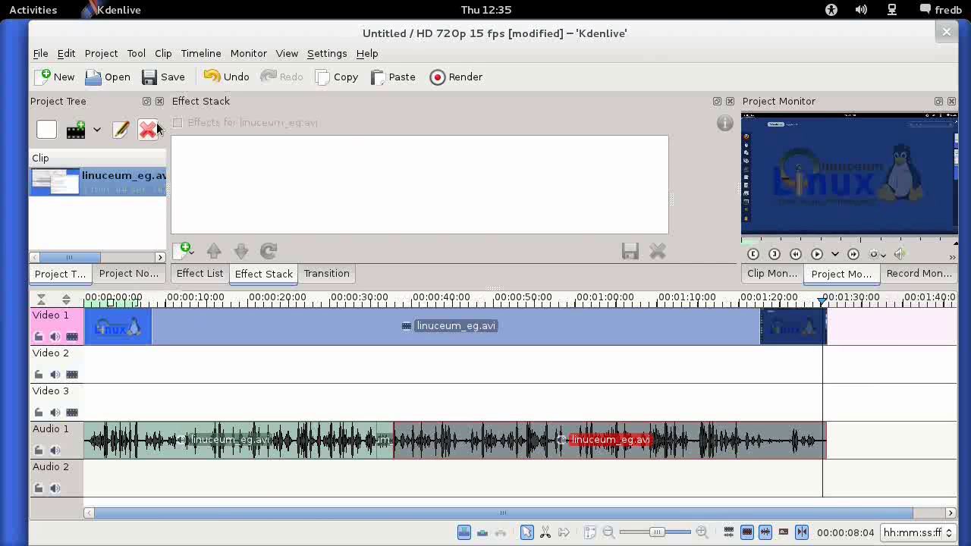
{"action": "left_click", "coordinate": [102, 54]}
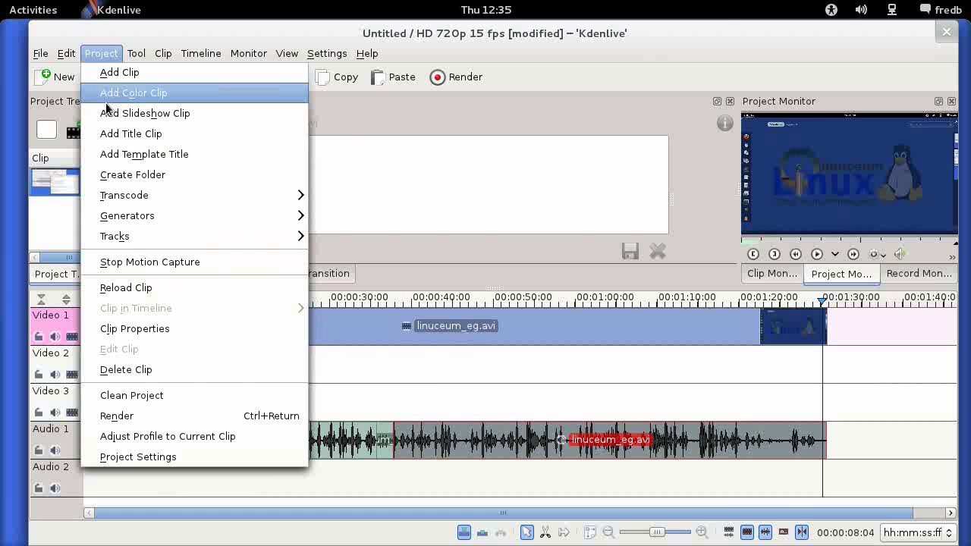
{"action": "left_click", "coordinate": [144, 140]}
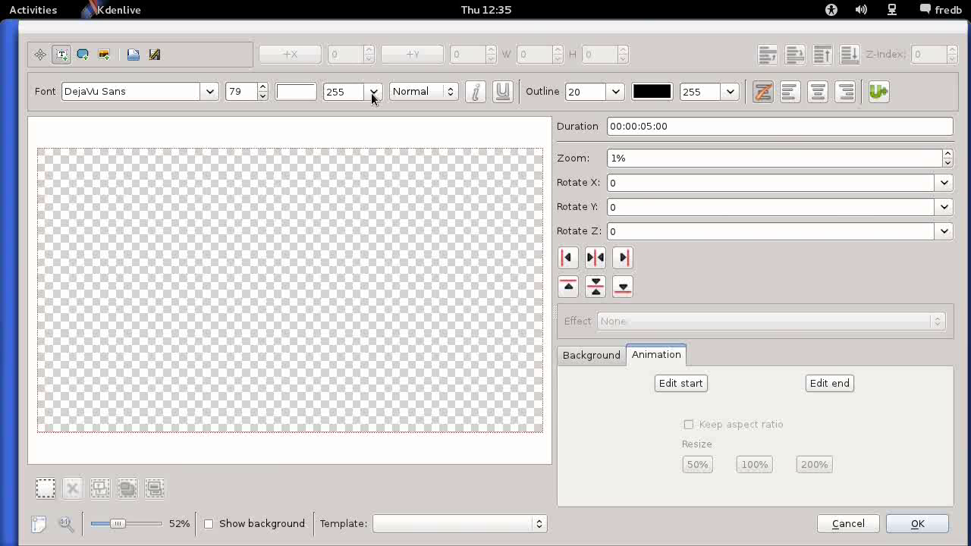
{"action": "left_click", "coordinate": [82, 270]}
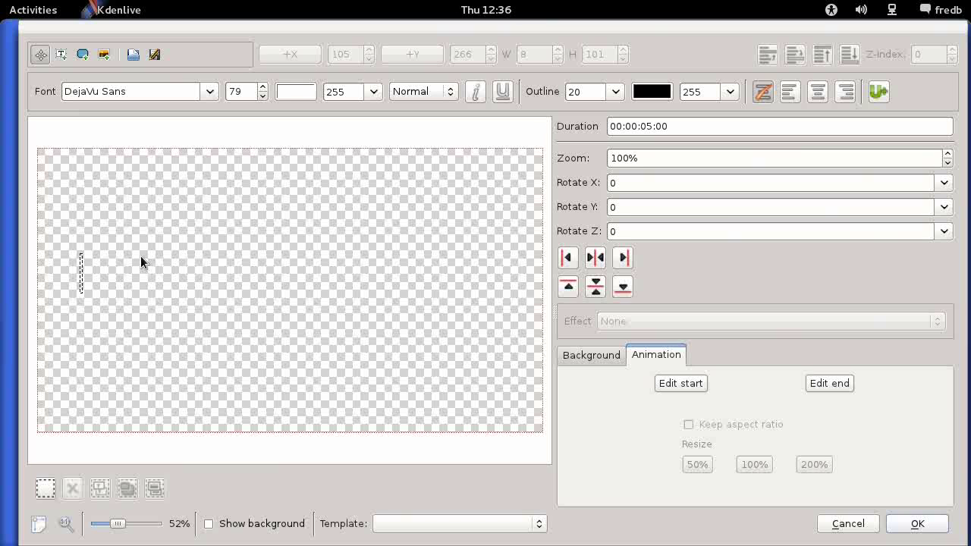
{"action": "type", "text": "Introduction to the Li"}
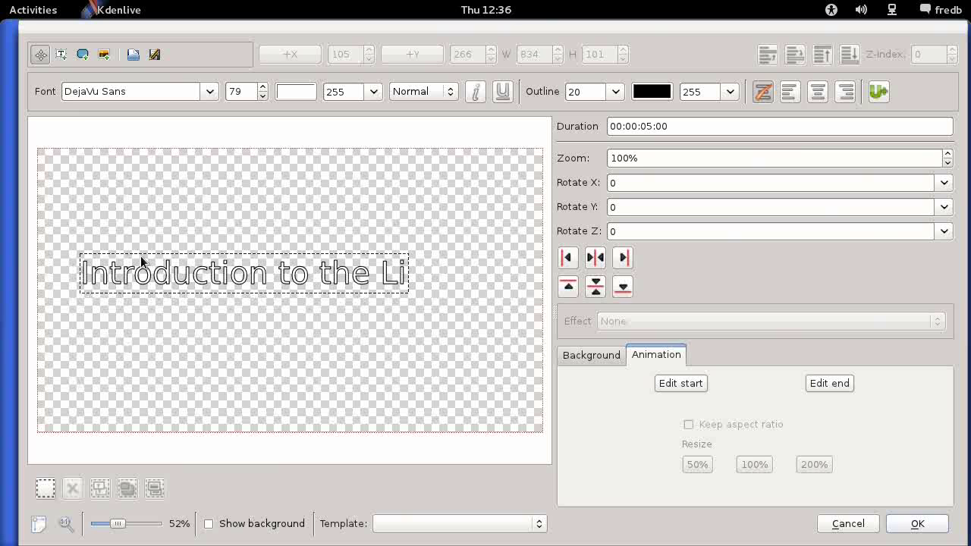
{"action": "type", "text": "nuceum"}
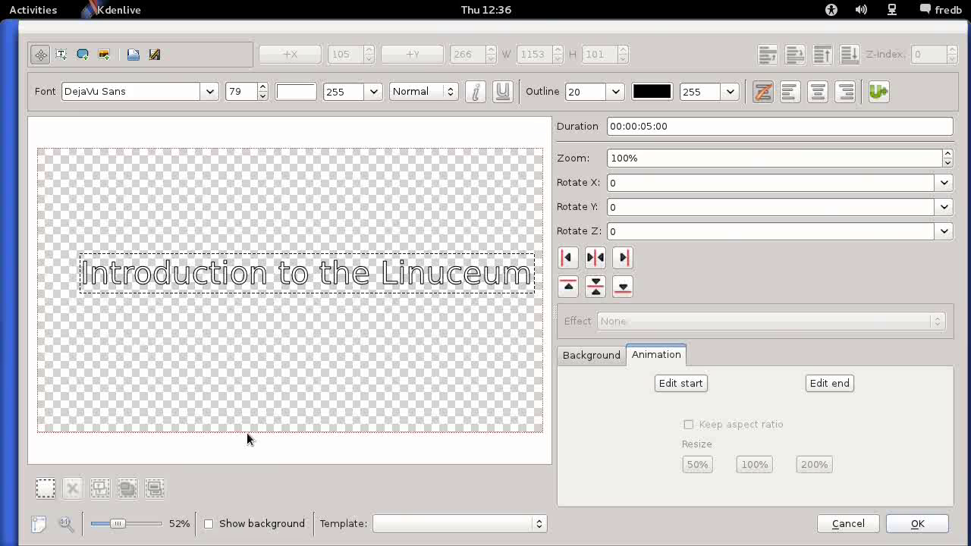
{"action": "left_click", "coordinate": [253, 342]}
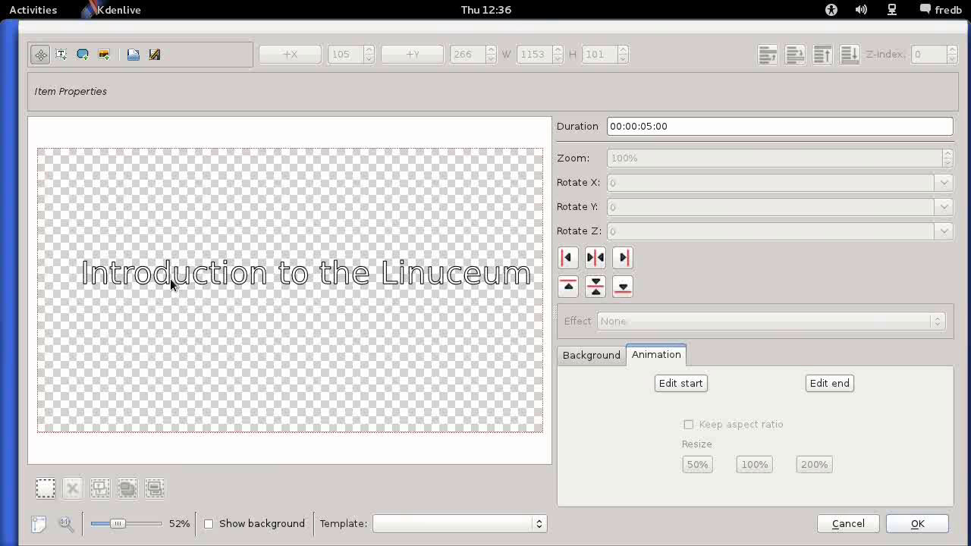
{"action": "left_click_drag", "start_coordinate": [170, 278], "coordinate": [150, 289]}
{"action": "left_click", "coordinate": [913, 526]}
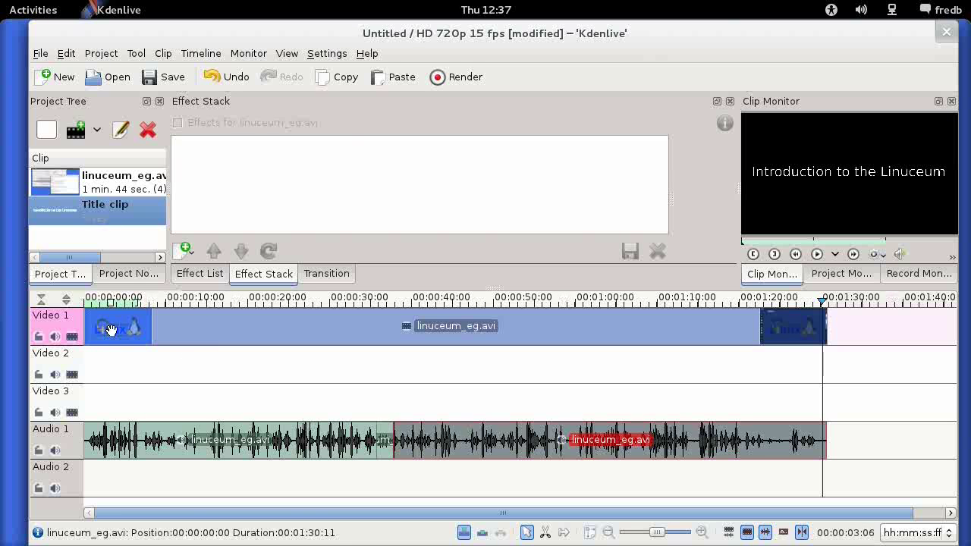
Step: Move the linuceum_eg.avi clip to Video 2 starting at 00:00:03:06 and place the title clip at the start of Video 1
{"action": "mouse_move", "coordinate": [218, 366]}
{"action": "left_mouse_down"}
{"action": "mouse_move", "coordinate": [236, 375]}
{"action": "mouse_move", "coordinate": [215, 374]}
{"action": "left_mouse_up"}
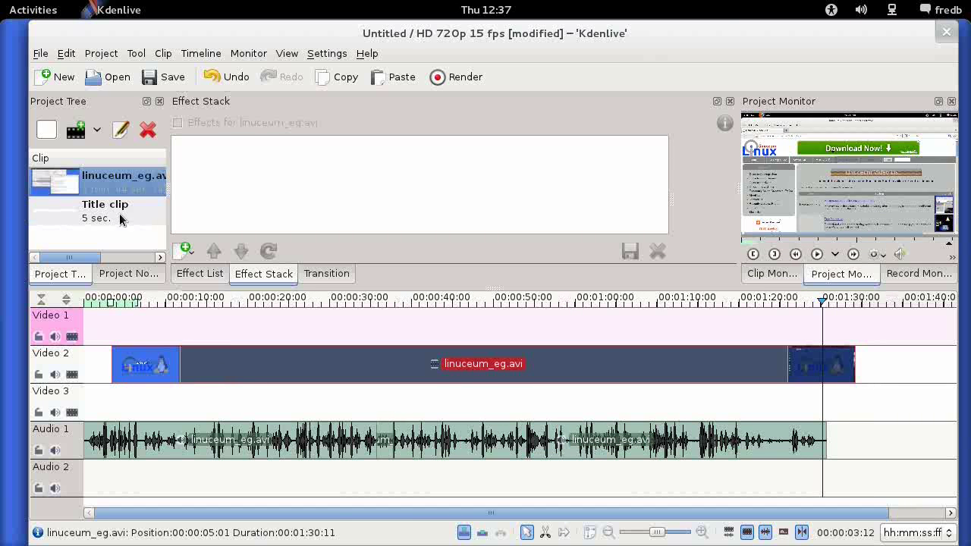
{"action": "left_click", "coordinate": [110, 214]}
{"action": "left_click_drag", "start_coordinate": [110, 214], "coordinate": [87, 325]}
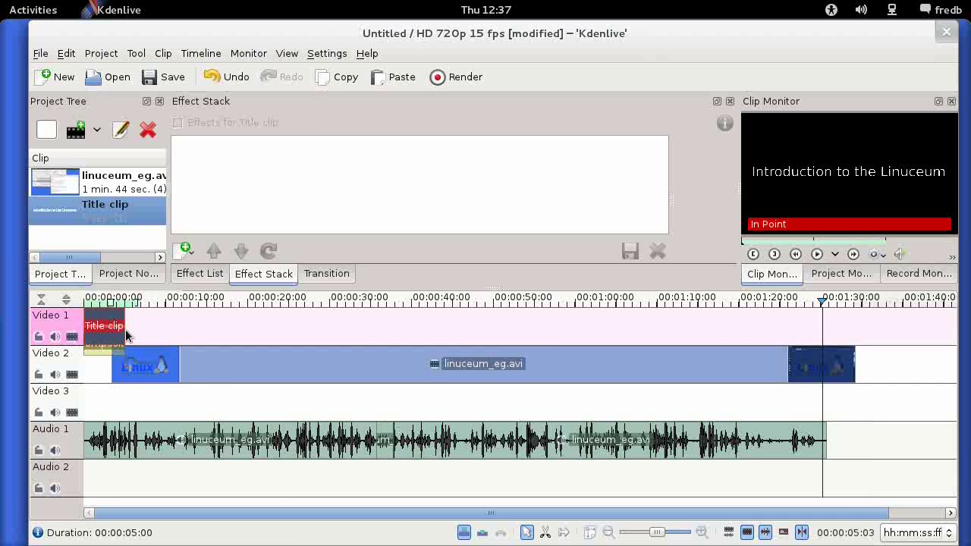
Step: Set the title clip's length to 00:00:05:11 so it overlaps the video, and preview its Composite transition at about 00:00:04
{"action": "mouse_move", "coordinate": [113, 325]}
{"action": "left_mouse_down"}
{"action": "mouse_move", "coordinate": [861, 334]}
{"action": "mouse_move", "coordinate": [109, 333]}
{"action": "left_mouse_up"}
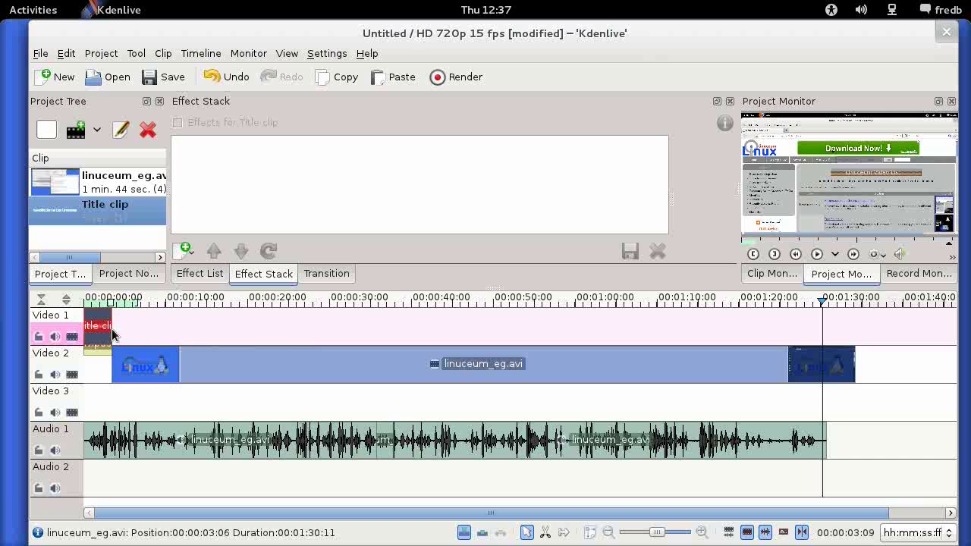
{"action": "left_click", "coordinate": [100, 346]}
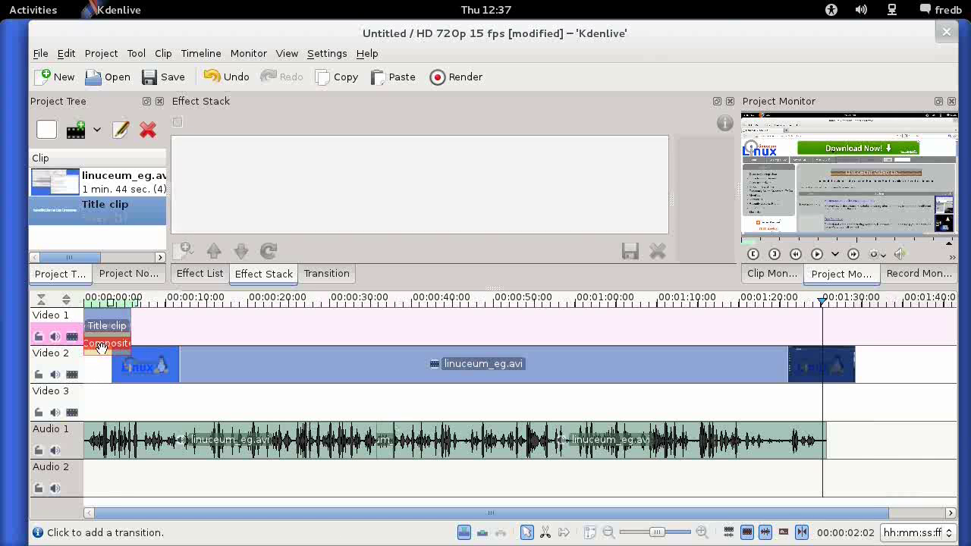
{"action": "left_click", "coordinate": [119, 302]}
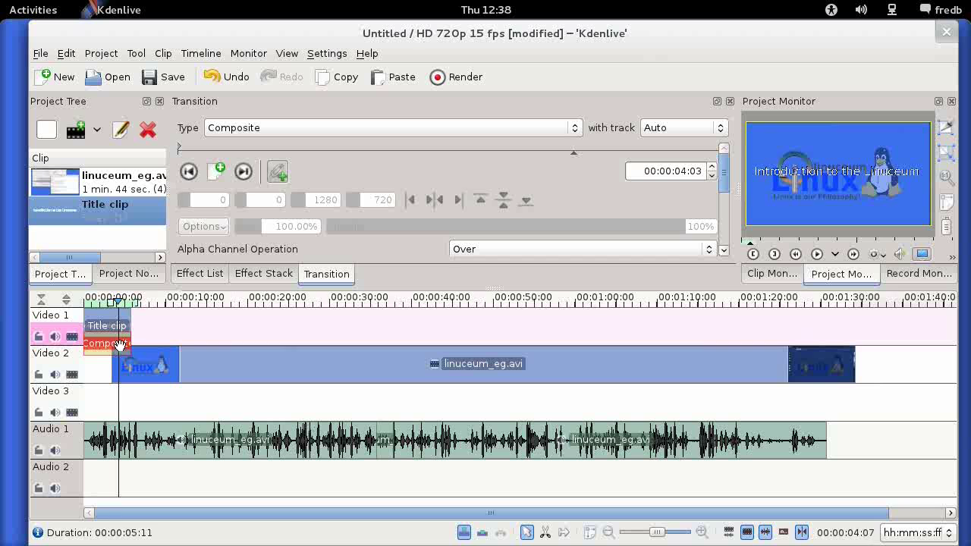
Step: Try shortening the title's Composite transition to about 2.5 seconds, and stretch it back to the title clip's full length
{"action": "left_click_drag", "start_coordinate": [121, 343], "coordinate": [104, 343]}
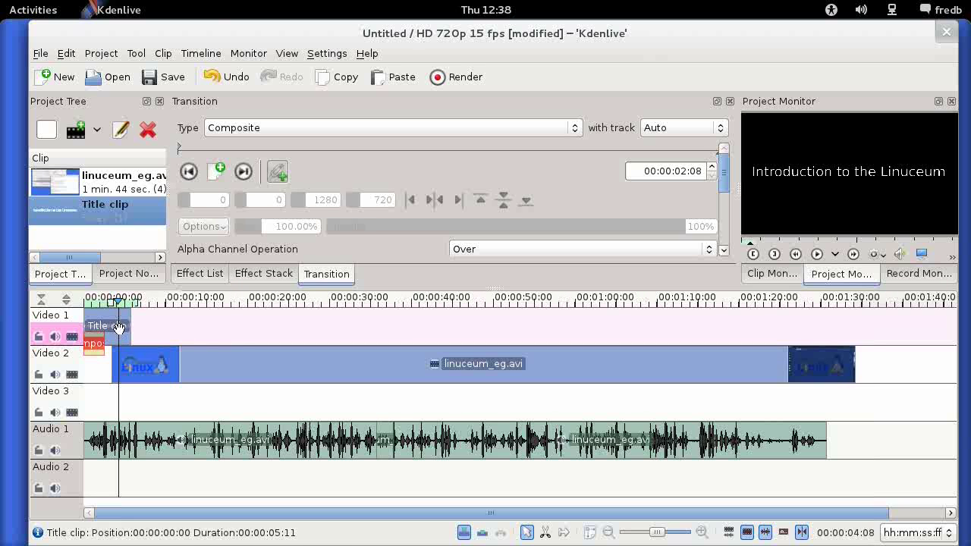
{"action": "left_click_drag", "start_coordinate": [104, 343], "coordinate": [129, 336]}
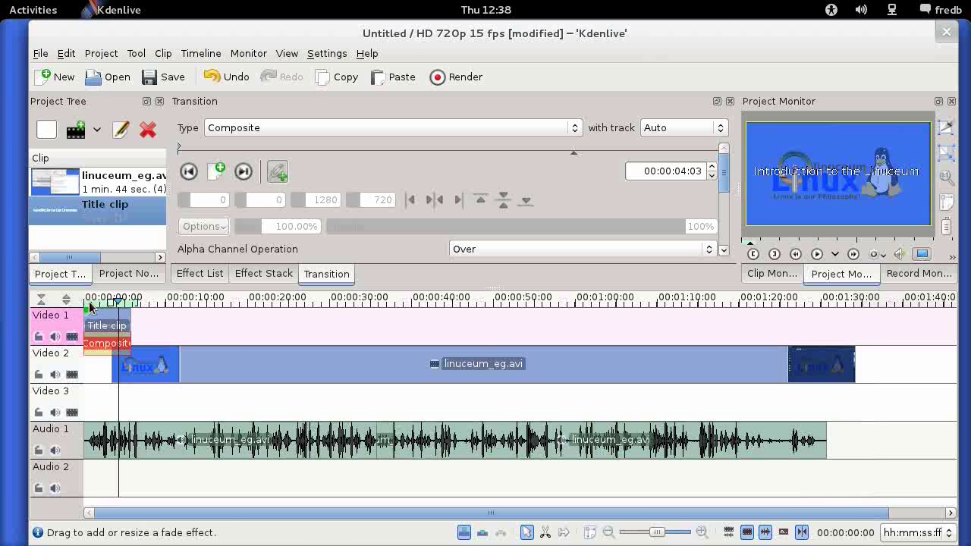
{"action": "left_click", "coordinate": [89, 306]}
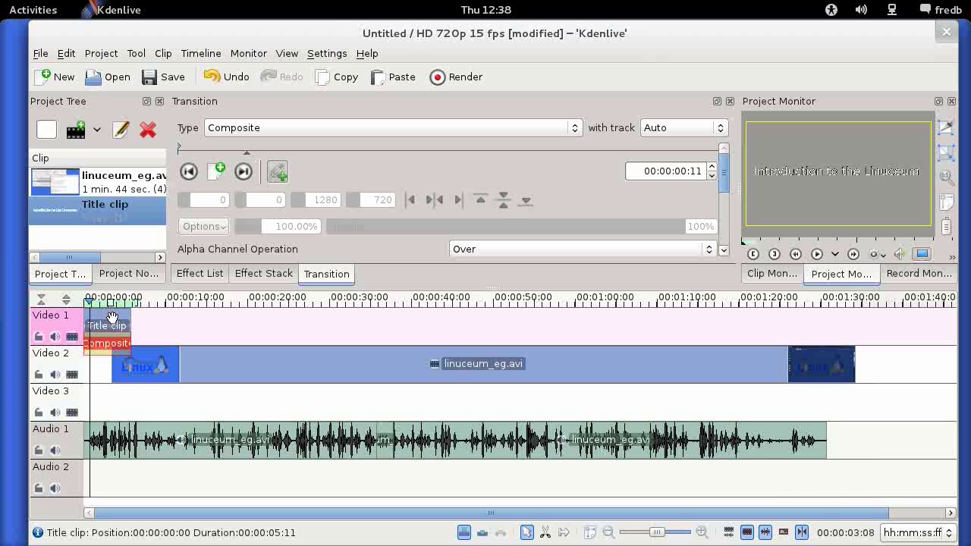
Step: Add a Fade from Black effect to the title clip and set its duration to 00:00:01:00
{"action": "left_click", "coordinate": [201, 275]}
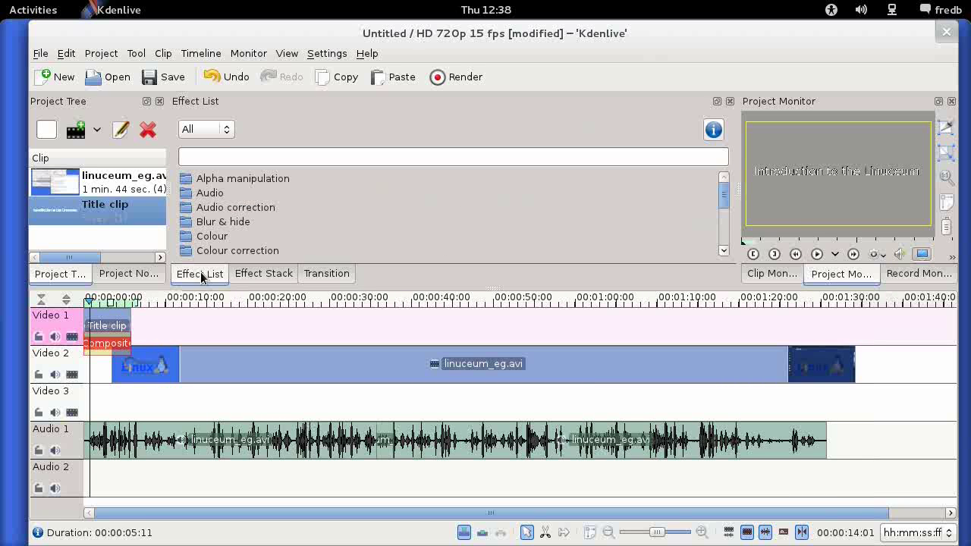
{"action": "scroll", "coordinate": [225, 237], "scroll_direction": "down", "scroll_amount": 3}
{"action": "left_click", "coordinate": [205, 196]}
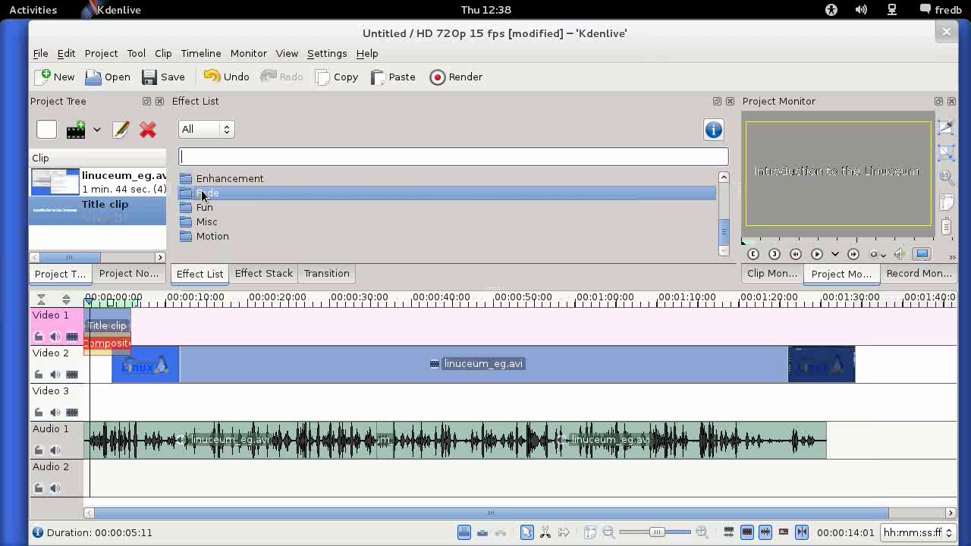
{"action": "double_click", "coordinate": [203, 195]}
{"action": "left_click", "coordinate": [257, 210]}
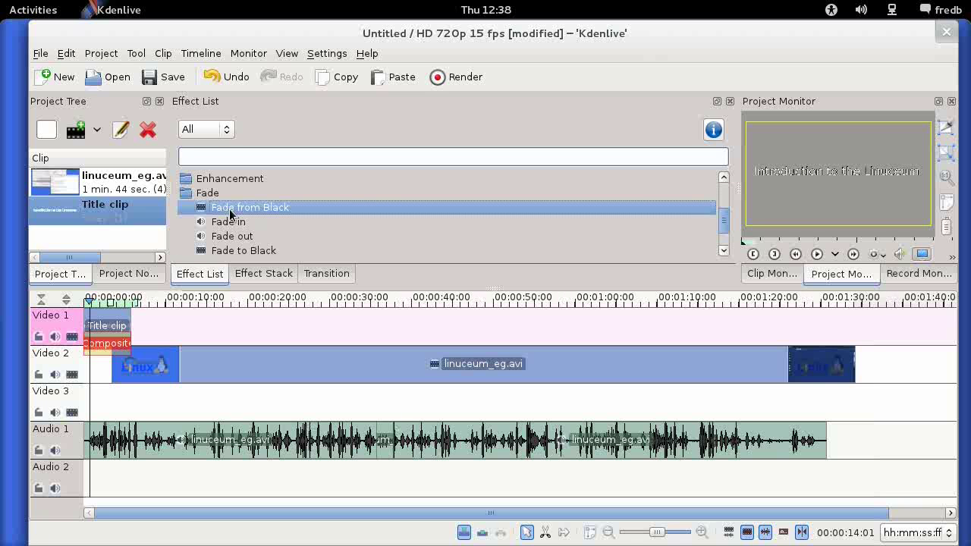
{"action": "left_click_drag", "start_coordinate": [230, 209], "coordinate": [118, 322]}
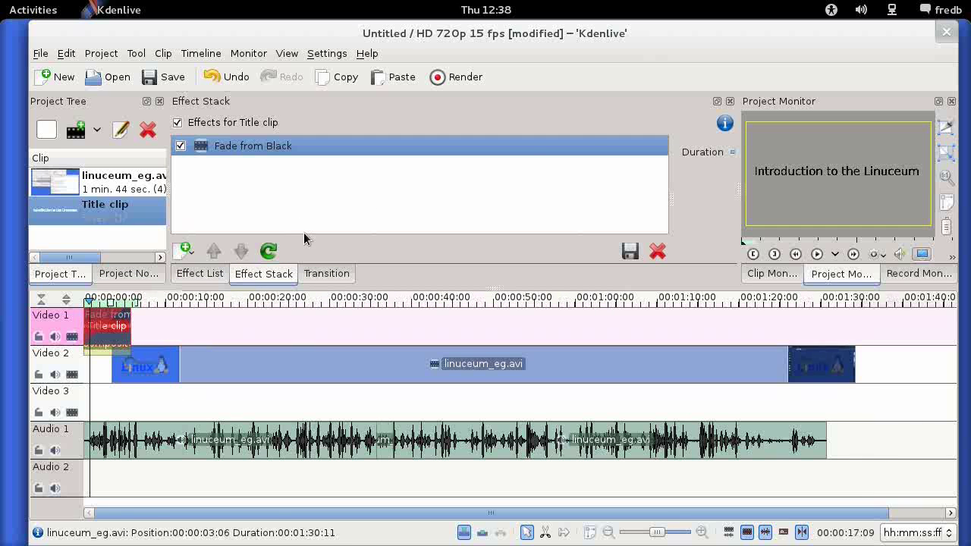
{"action": "left_click_drag", "start_coordinate": [669, 162], "coordinate": [305, 168]}
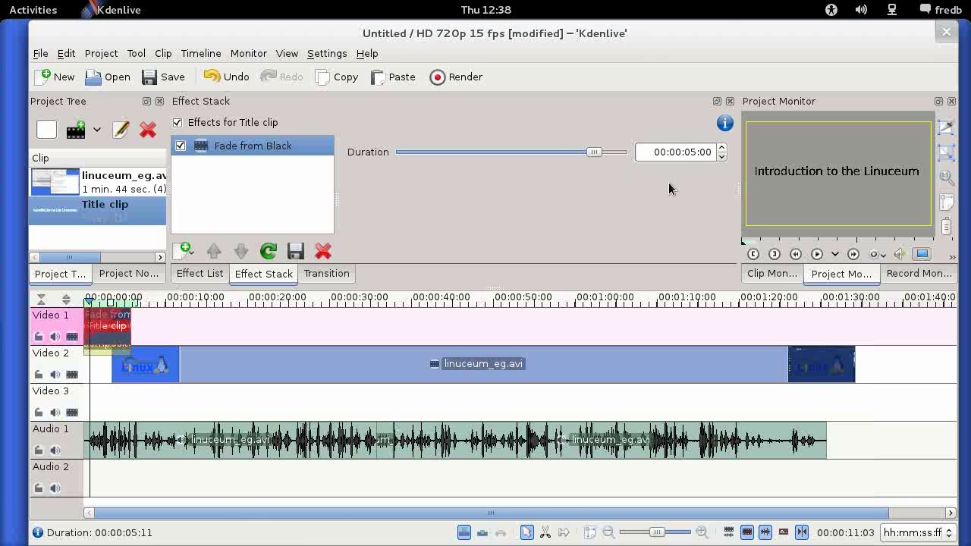
{"action": "left_click_drag", "start_coordinate": [585, 154], "coordinate": [446, 158]}
{"action": "left_click", "coordinate": [723, 157]}
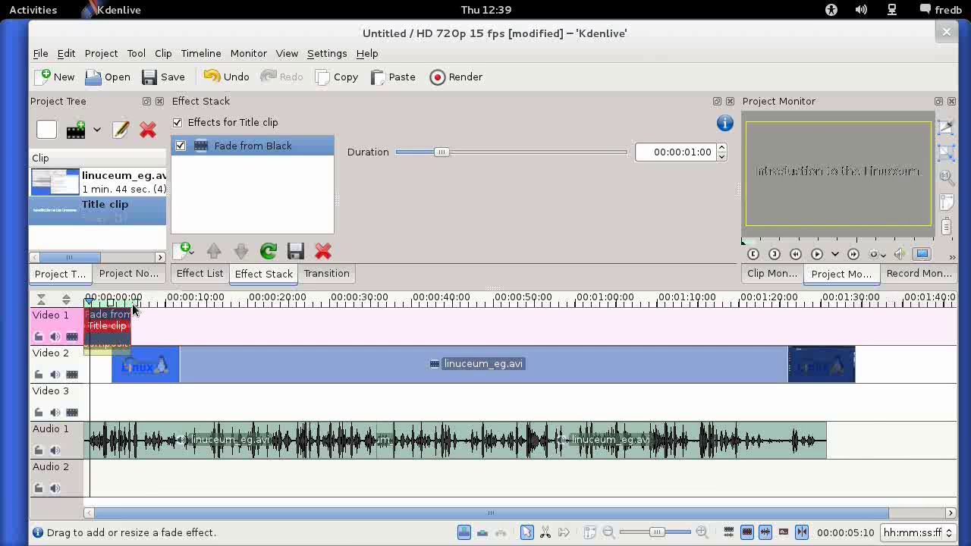
Step: Shorten the title clip to 00:00:03:06 so it ends where the video starts, and preview its fade from the timeline start
{"action": "left_click_drag", "start_coordinate": [117, 308], "coordinate": [109, 329]}
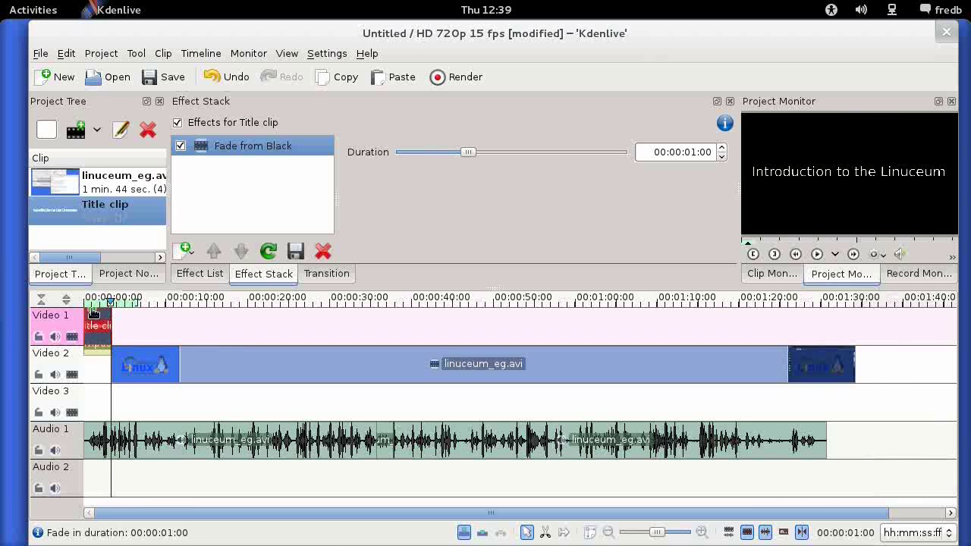
{"action": "left_click", "coordinate": [89, 311]}
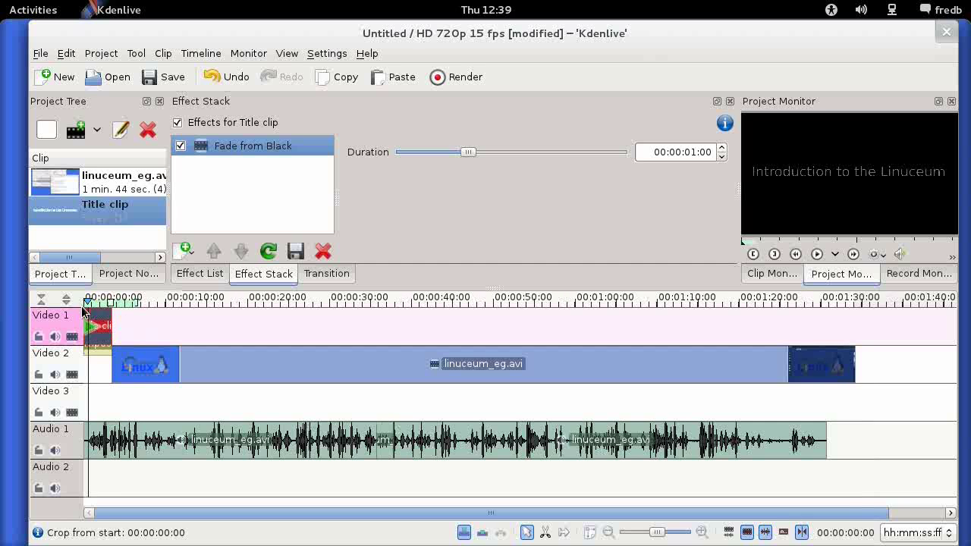
{"action": "key", "text": "Home"}
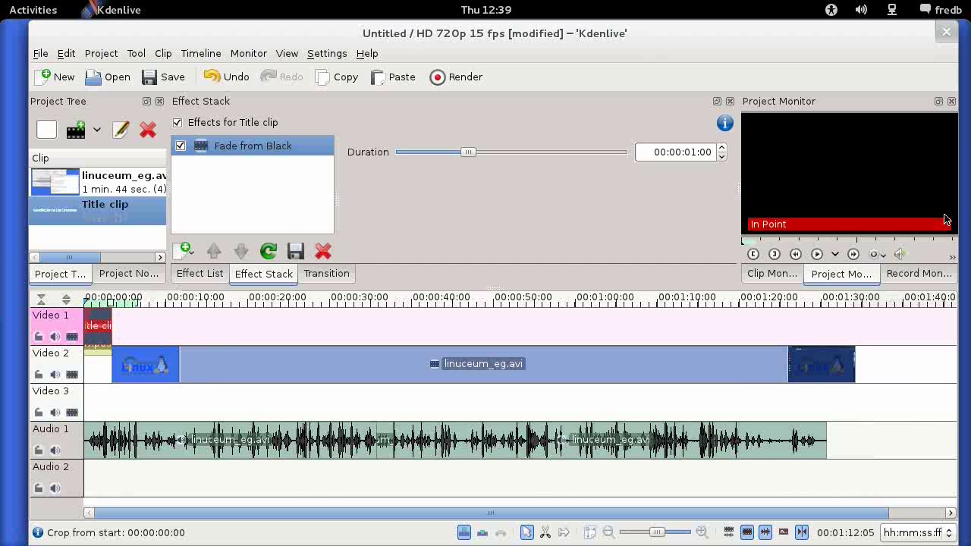
{"action": "left_click", "coordinate": [814, 258]}
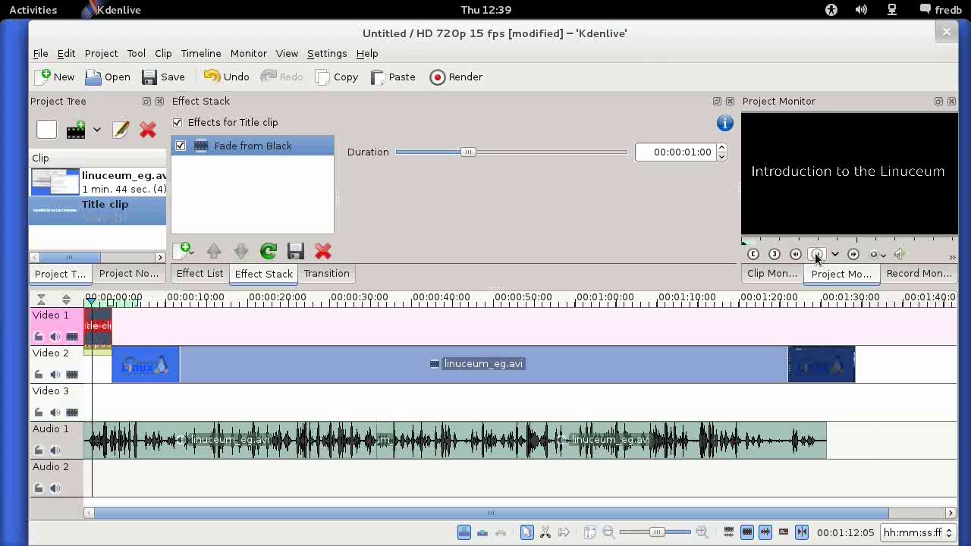
{"action": "left_click", "coordinate": [816, 255]}
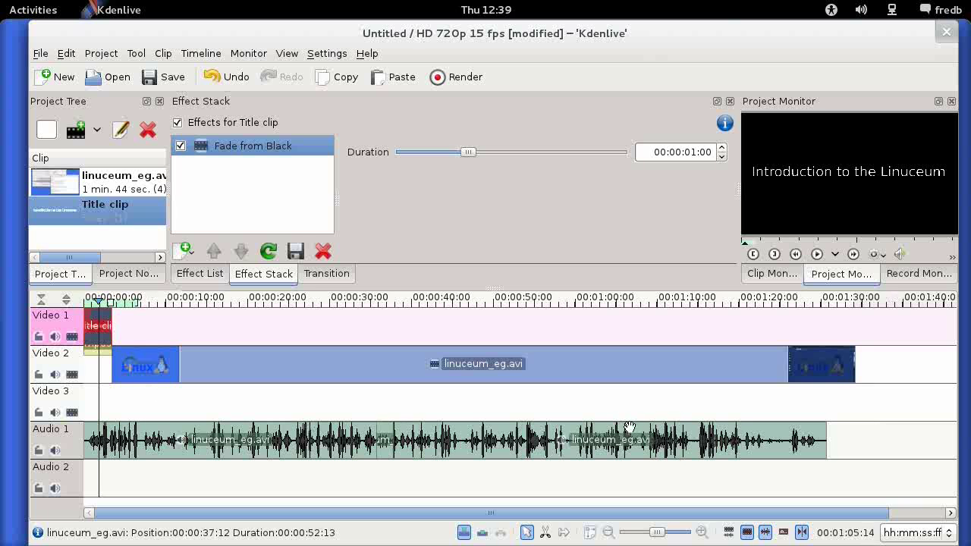
Step: Shift the three Audio 1 pieces so the audio starts at 00:00:03:06 with the Video 2 clip, and play across the title's end
{"action": "left_click_drag", "start_coordinate": [711, 436], "coordinate": [738, 437]}
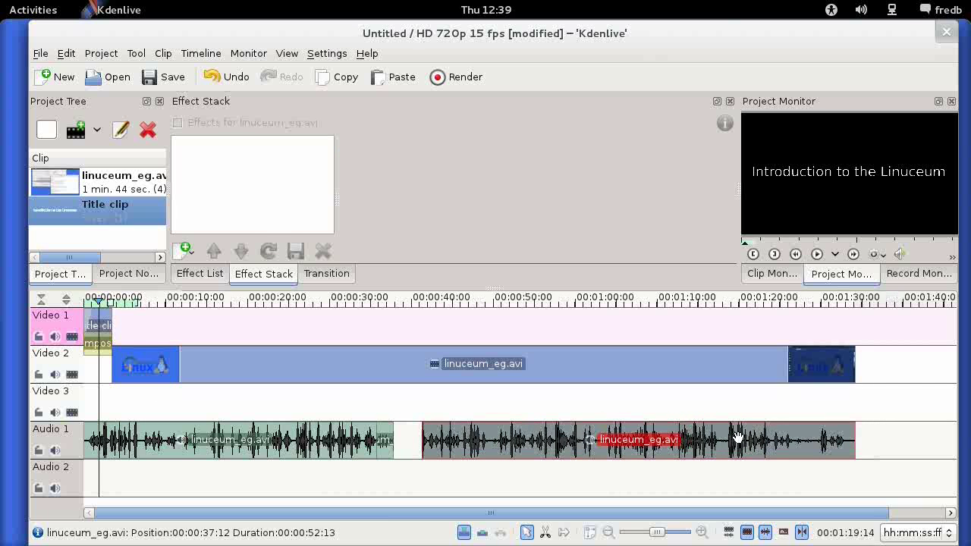
{"action": "left_click_drag", "start_coordinate": [385, 440], "coordinate": [412, 445]}
{"action": "left_click_drag", "start_coordinate": [262, 441], "coordinate": [295, 443]}
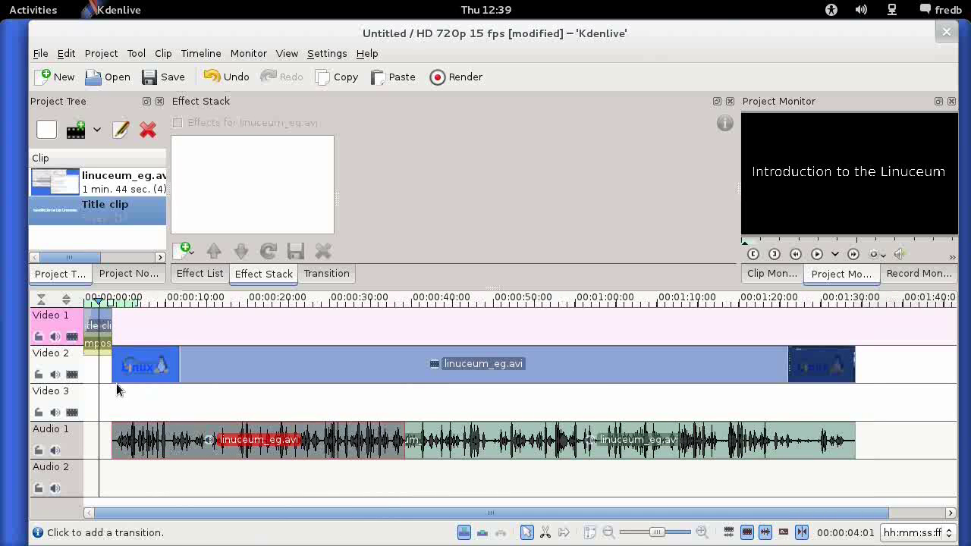
{"action": "left_click", "coordinate": [817, 255]}
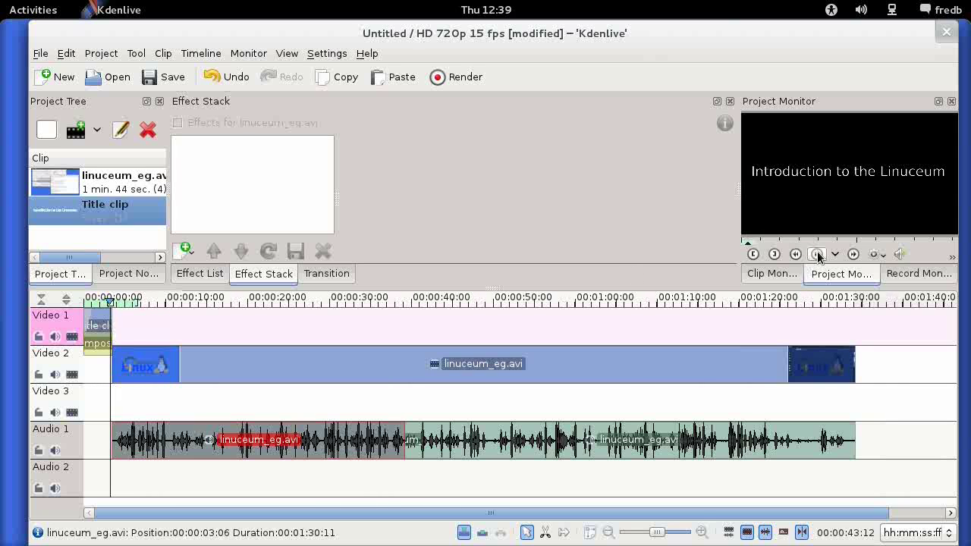
{"action": "left_click", "coordinate": [817, 254]}
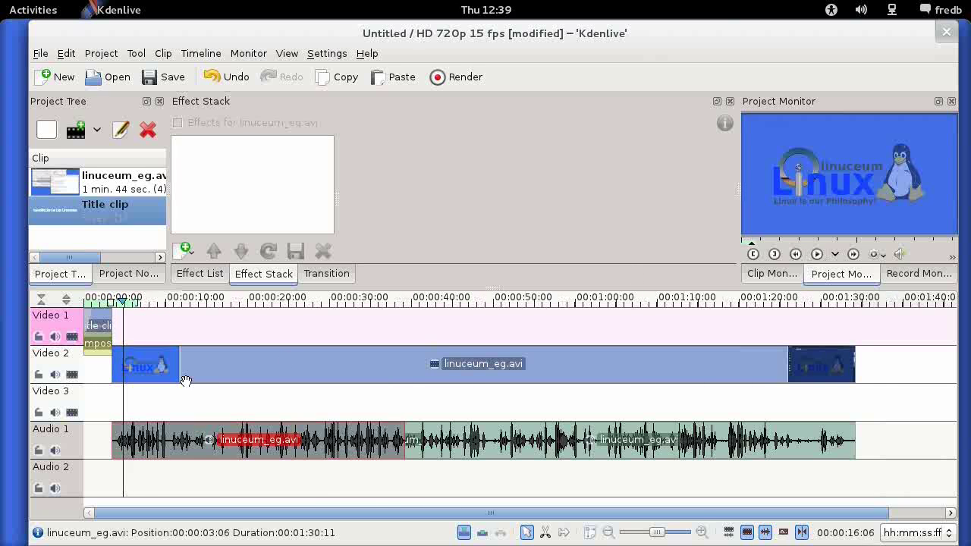
Step: Add a Fade to Black effect with a duration of 00:00:01:00 to the title clip and preview it from the timeline start
{"action": "left_click", "coordinate": [139, 368]}
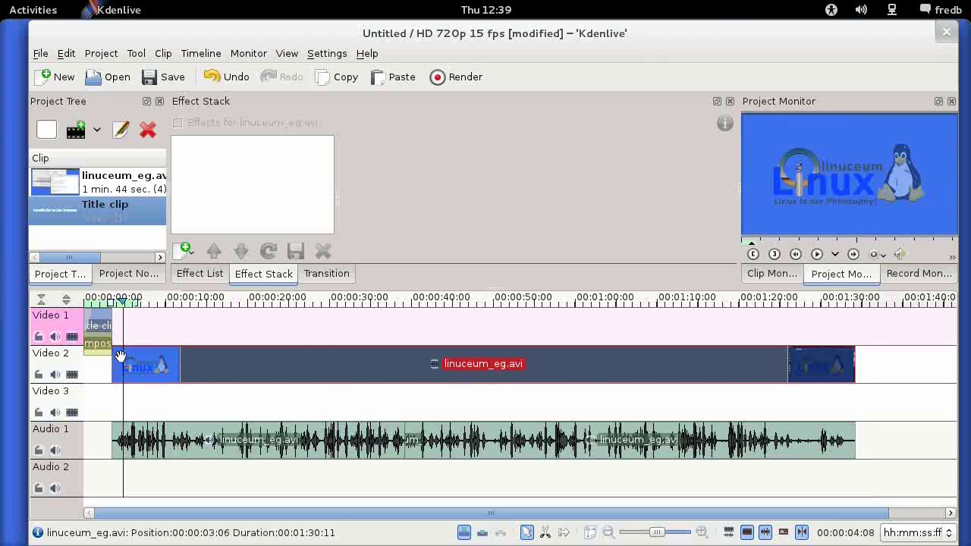
{"action": "left_click", "coordinate": [98, 321]}
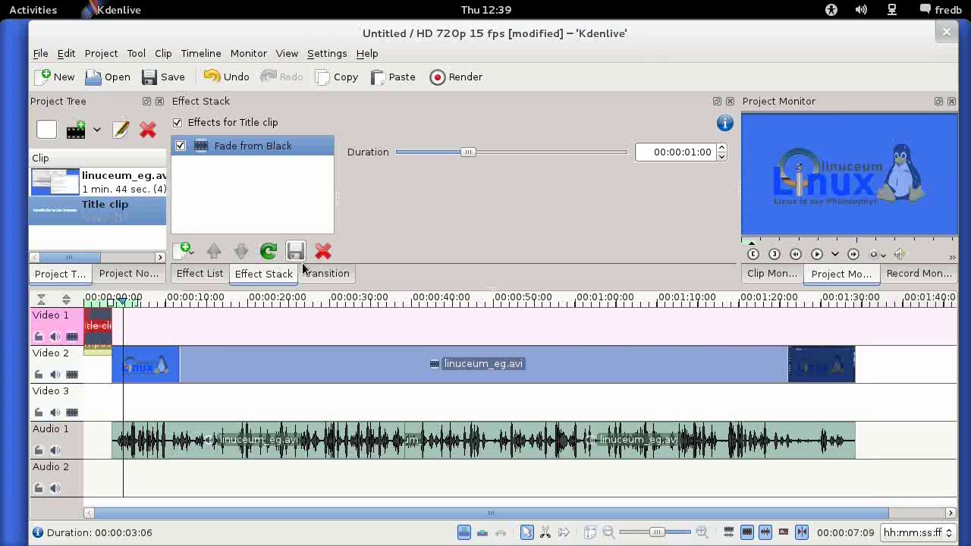
{"action": "left_click", "coordinate": [192, 271]}
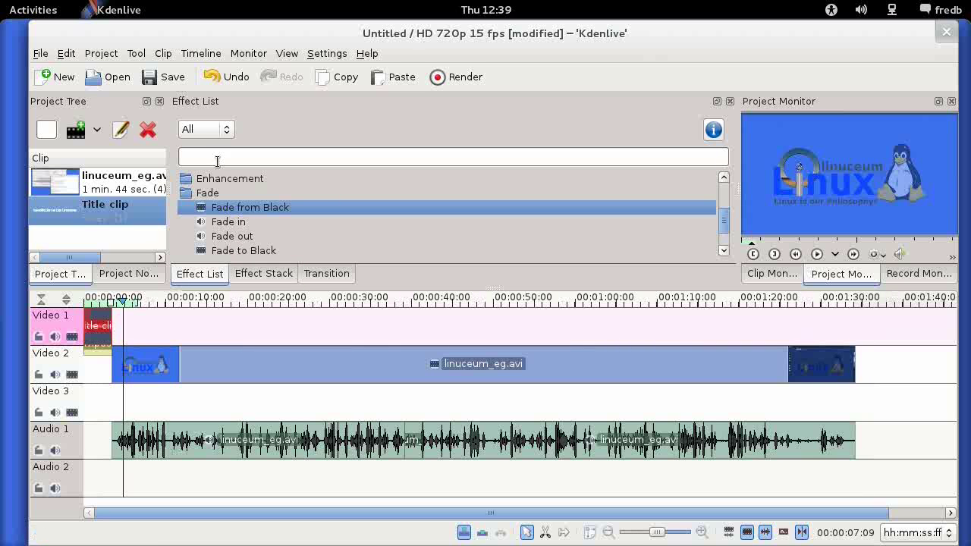
{"action": "left_click", "coordinate": [226, 252]}
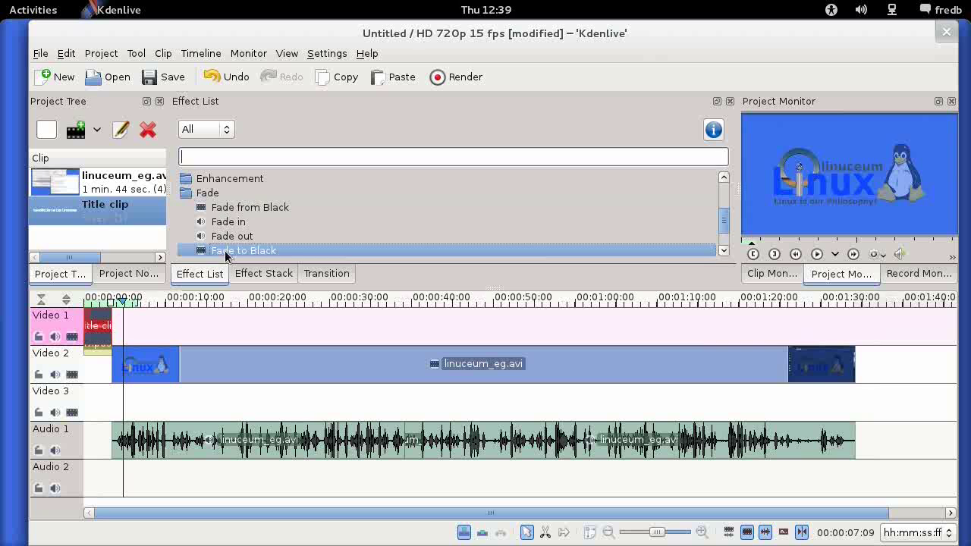
{"action": "left_click_drag", "start_coordinate": [224, 241], "coordinate": [103, 326]}
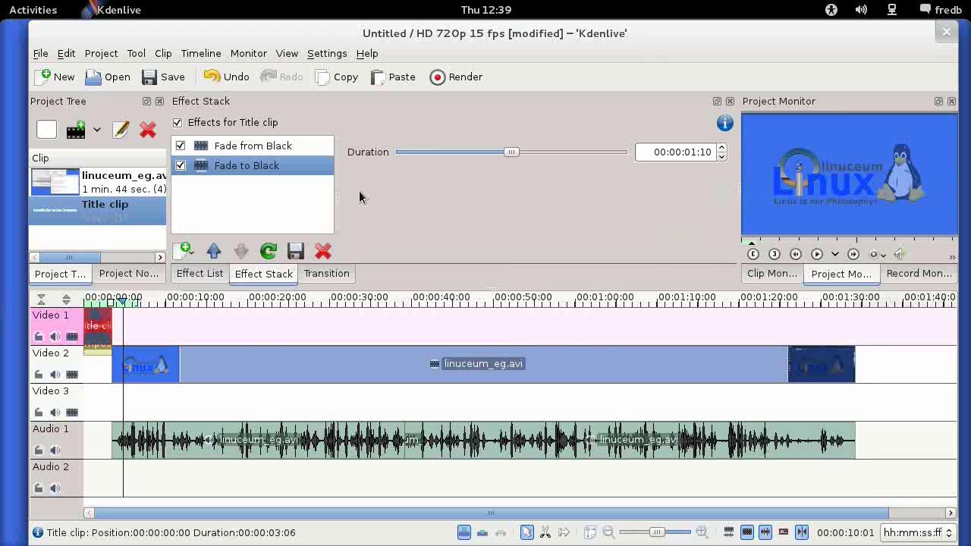
{"action": "left_click", "coordinate": [488, 153]}
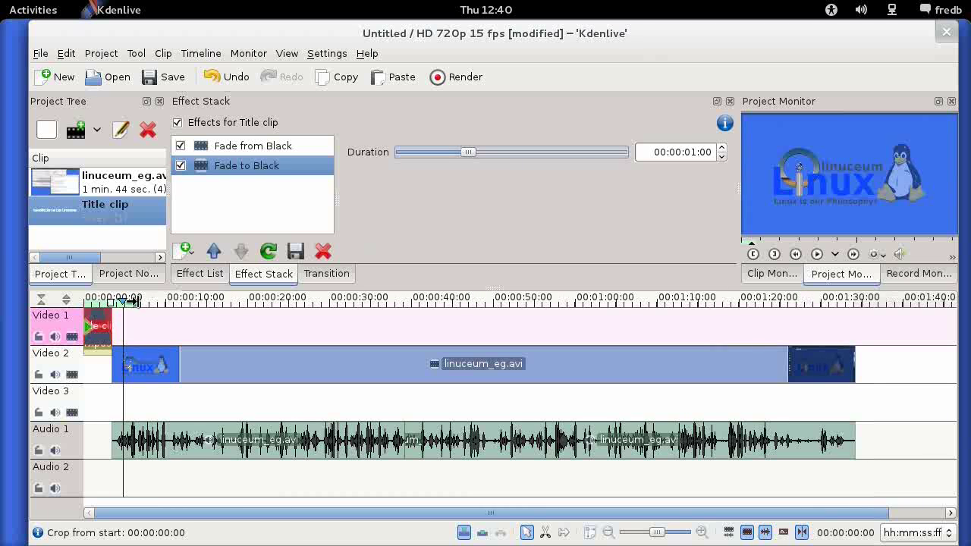
{"action": "left_click", "coordinate": [156, 302]}
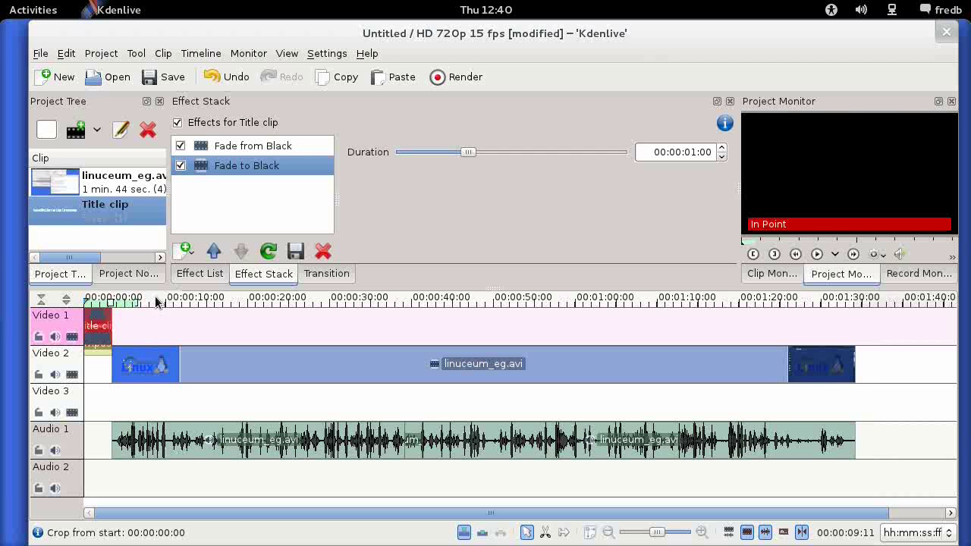
{"action": "left_click", "coordinate": [816, 254]}
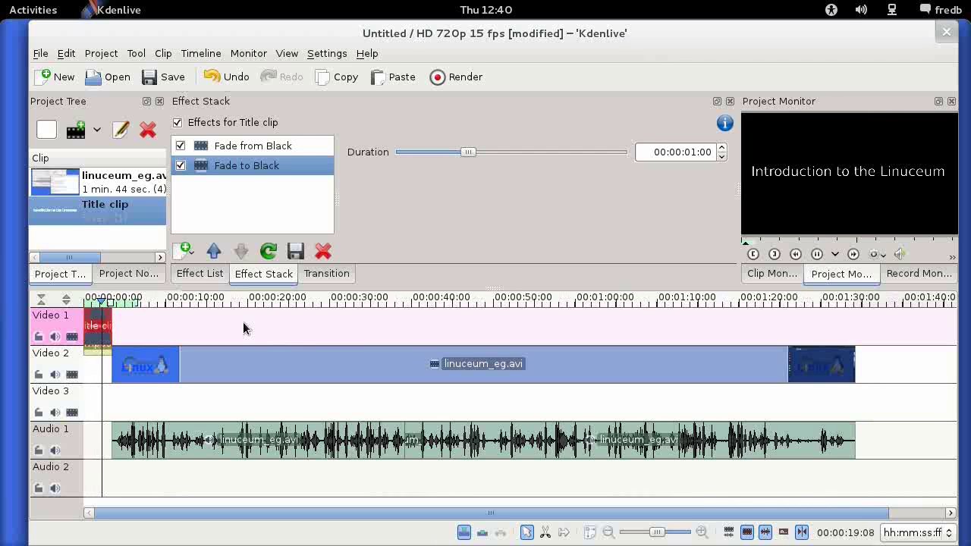
{"action": "left_click", "coordinate": [816, 254]}
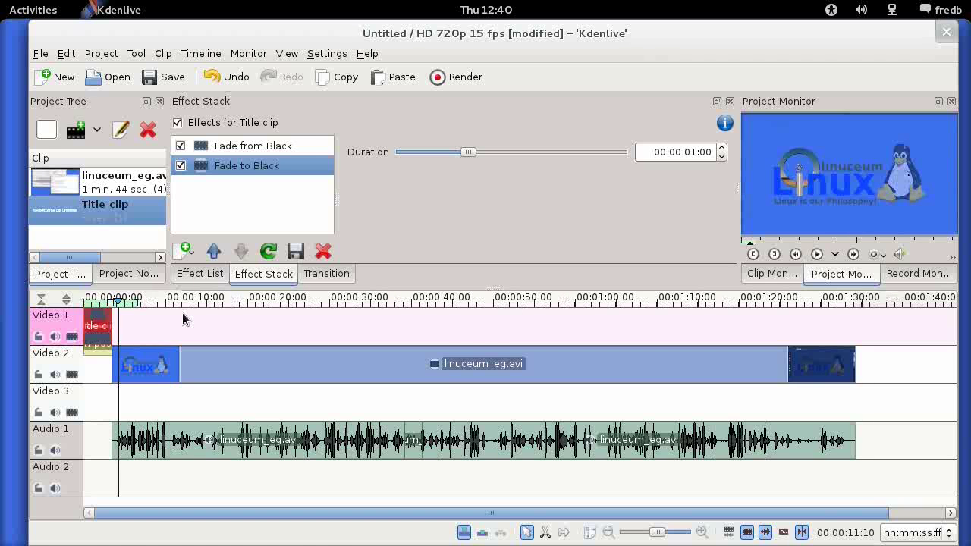
Step: Add a Fade from Black effect of 00:00:01:00 to linuceum_eg.avi on Video 2 and preview the opening from the timeline start
{"action": "left_click", "coordinate": [200, 275]}
{"action": "left_click", "coordinate": [255, 194]}
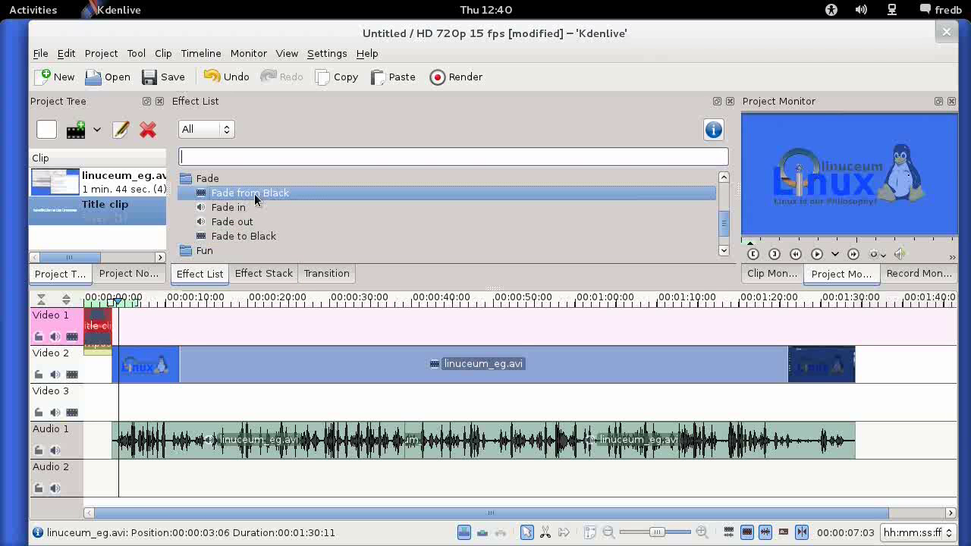
{"action": "left_click_drag", "start_coordinate": [230, 197], "coordinate": [145, 366]}
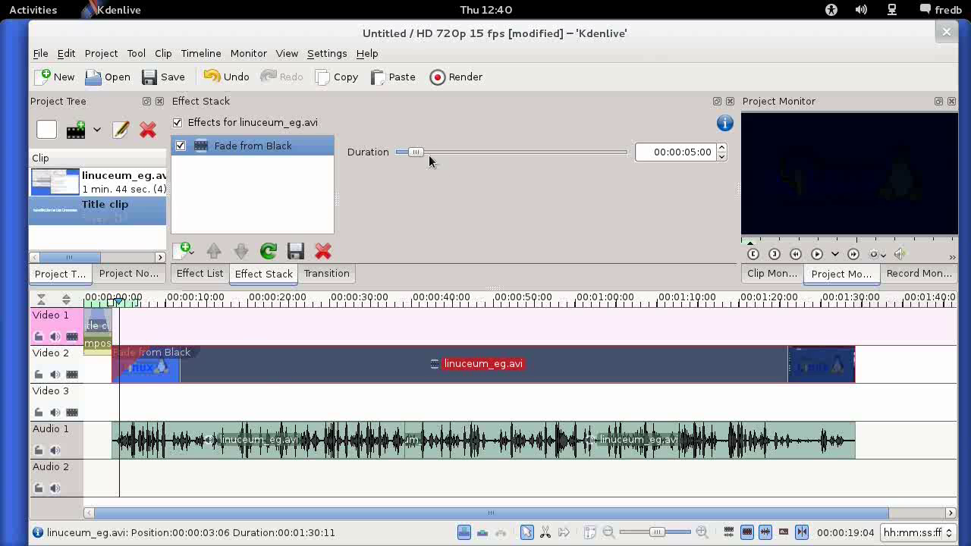
{"action": "left_click_drag", "start_coordinate": [416, 152], "coordinate": [410, 154]}
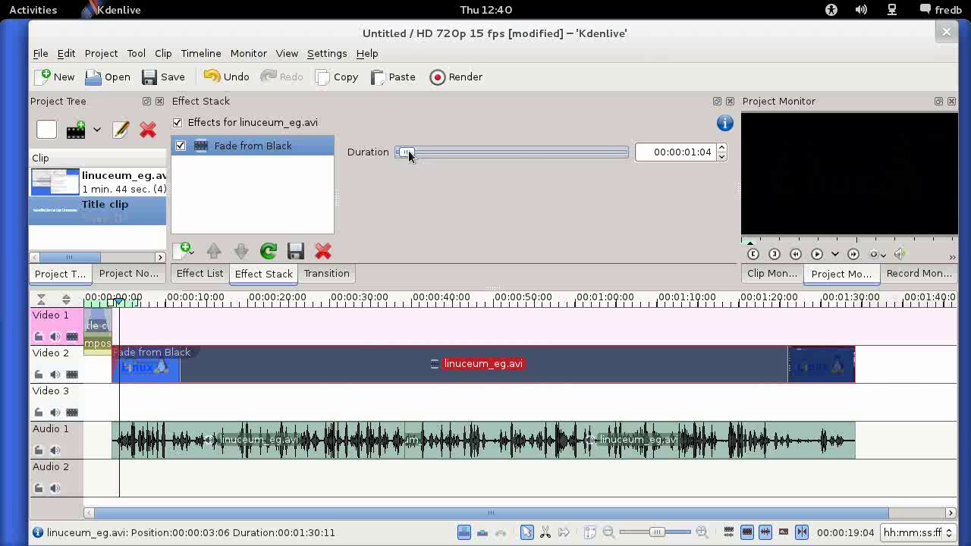
{"action": "left_click", "coordinate": [721, 157]}
{"action": "left_click", "coordinate": [722, 156]}
{"action": "left_click", "coordinate": [721, 157]}
{"action": "left_click", "coordinate": [722, 156]}
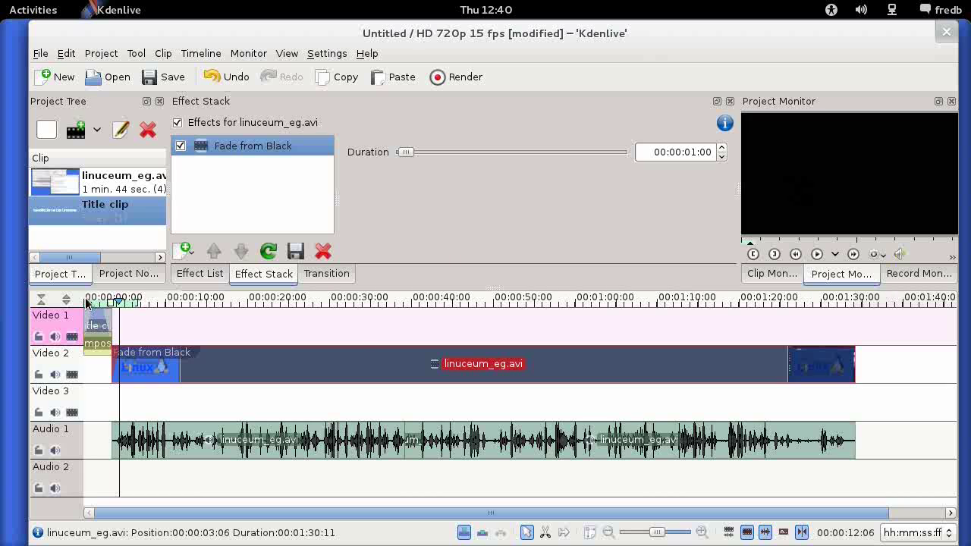
{"action": "left_click", "coordinate": [86, 302]}
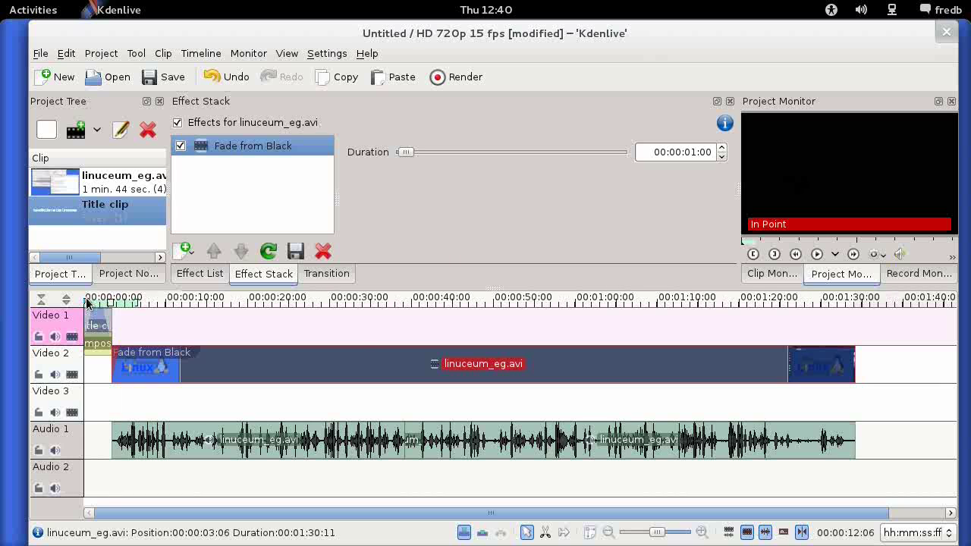
{"action": "left_click", "coordinate": [816, 254]}
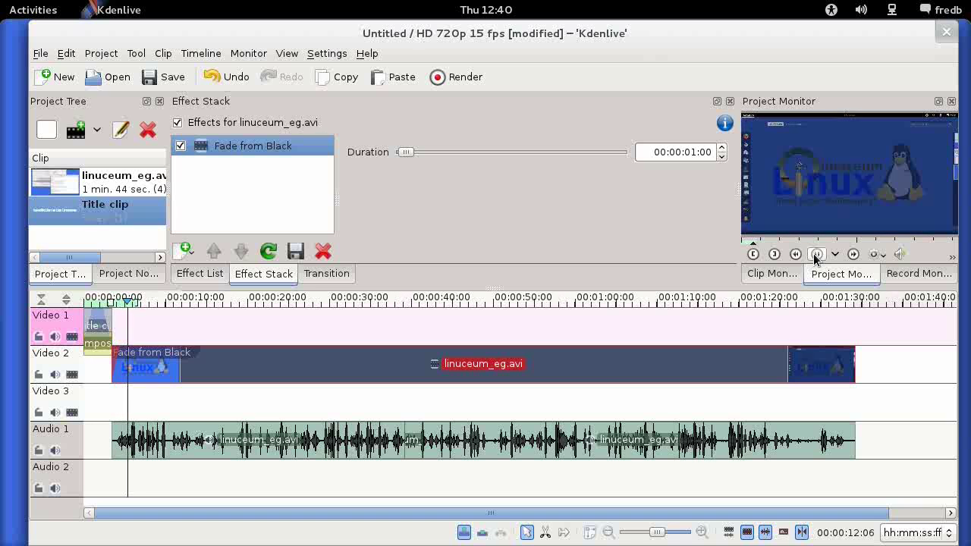
{"action": "left_click", "coordinate": [815, 254]}
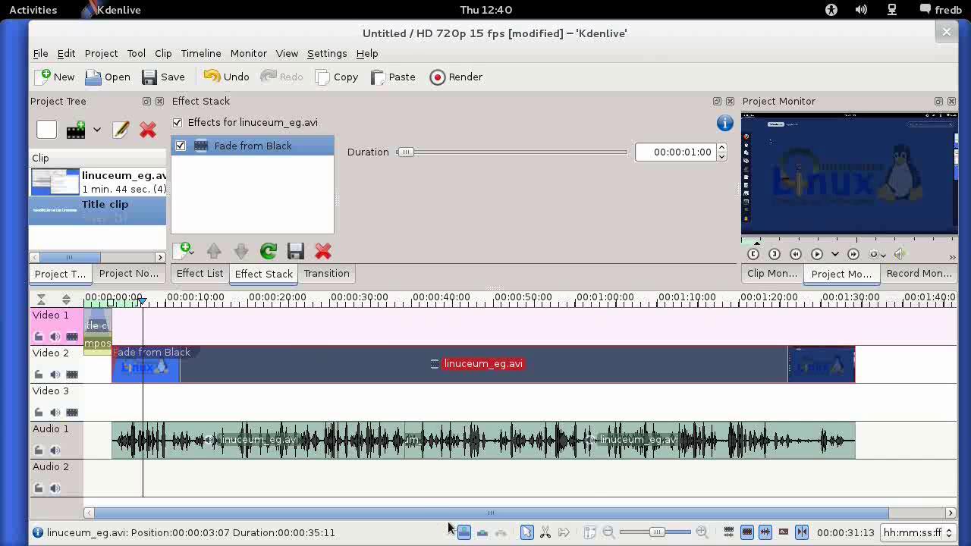
Step: Import logoAnim.mp4 from the Example folder into the project
{"action": "left_click_drag", "start_coordinate": [554, 515], "coordinate": [611, 514]}
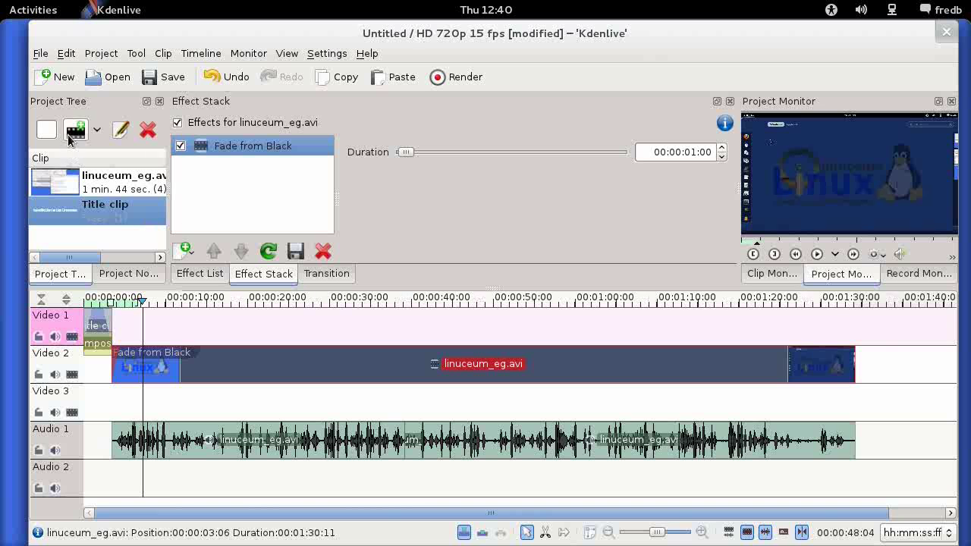
{"action": "left_click", "coordinate": [75, 130]}
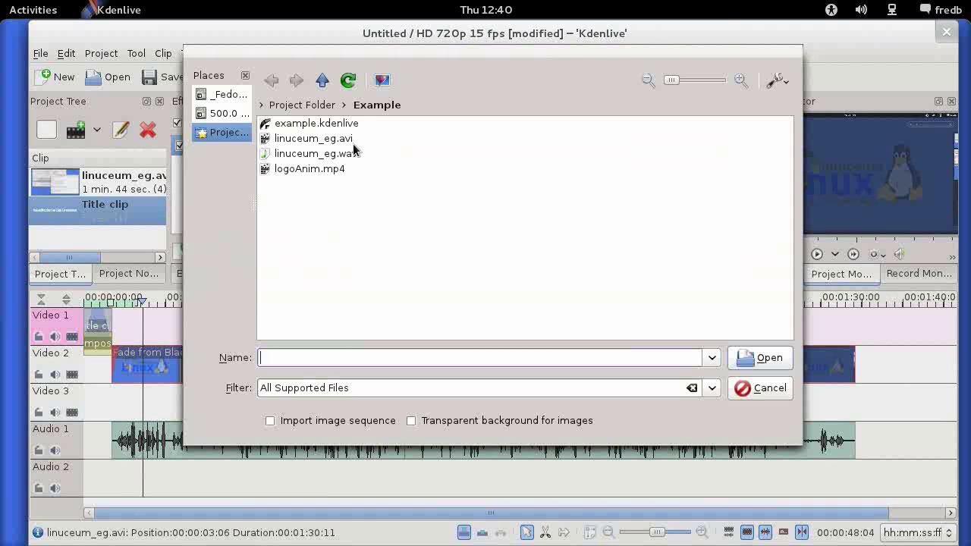
{"action": "left_click", "coordinate": [300, 171]}
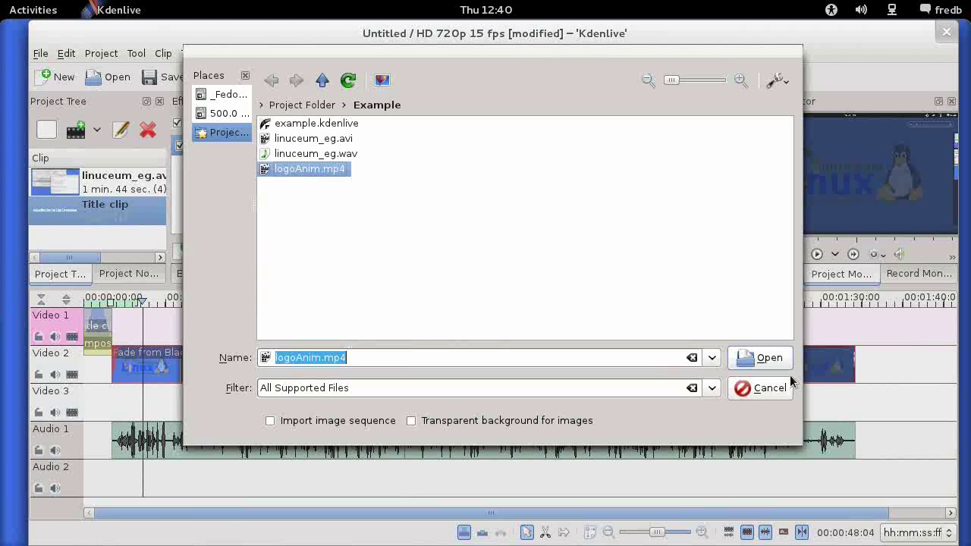
{"action": "left_click", "coordinate": [757, 362]}
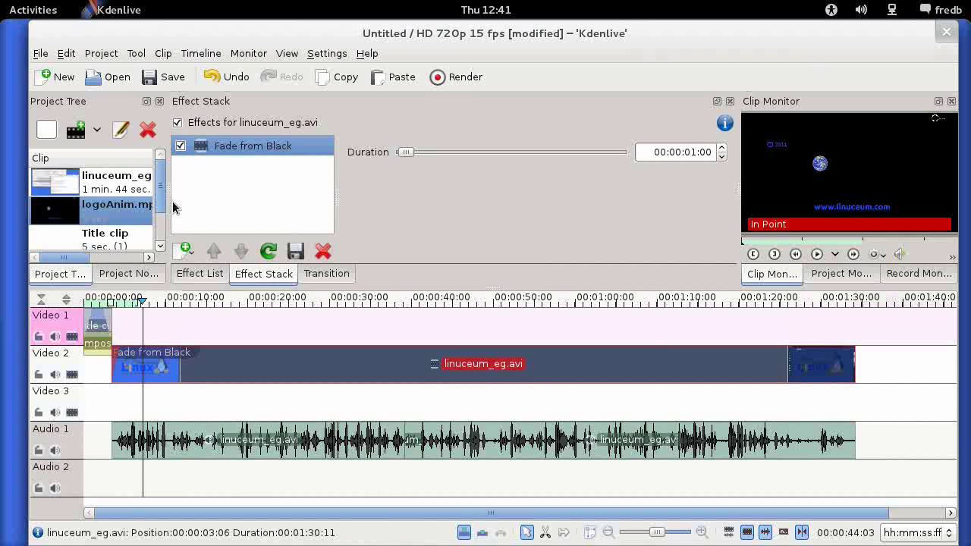
Step: Place logoAnim.mp4 on Video 2 directly against the end of linuceum_eg.avi and preview the join
{"action": "left_click", "coordinate": [57, 214]}
{"action": "left_click_drag", "start_coordinate": [57, 214], "coordinate": [871, 369]}
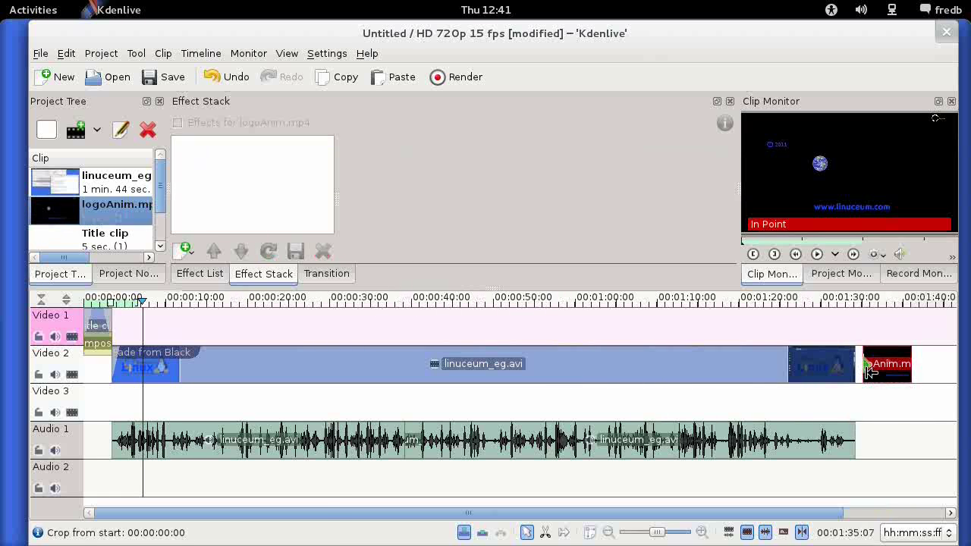
{"action": "left_click", "coordinate": [882, 513]}
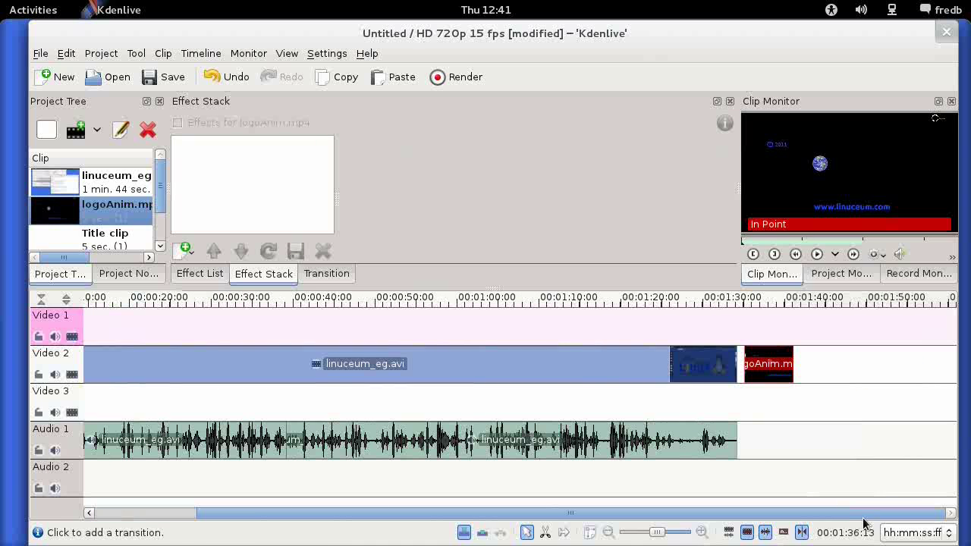
{"action": "left_click_drag", "start_coordinate": [771, 358], "coordinate": [761, 363]}
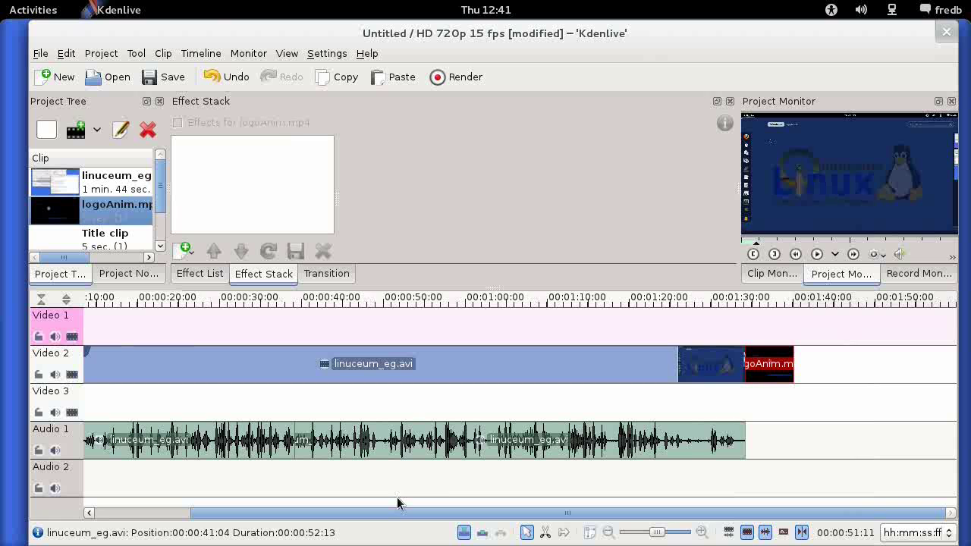
{"action": "left_click", "coordinate": [720, 302]}
{"action": "left_click", "coordinate": [817, 254]}
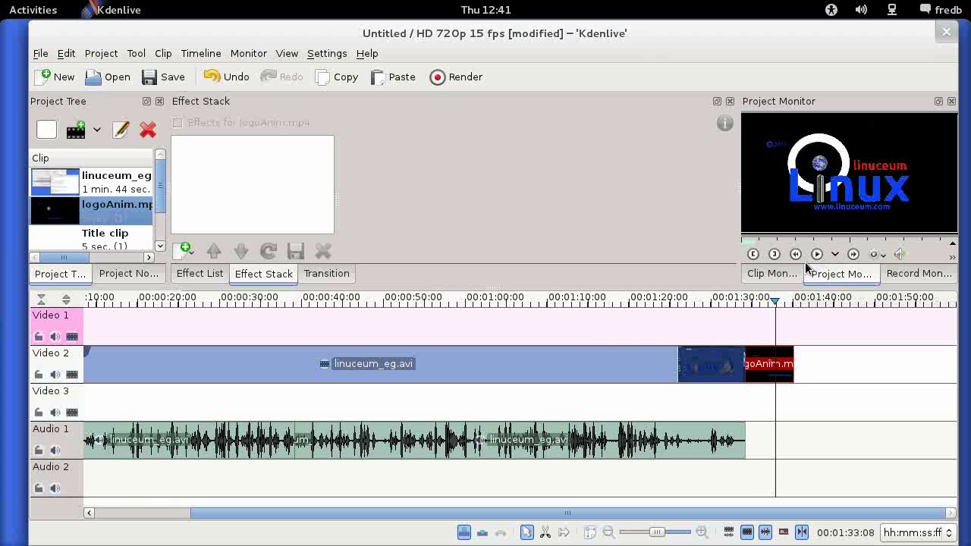
Step: Add a Fade to Black effect with a duration of 00:00:02:00 to linuceum_eg.avi on Video 2 and preview its ending into the logo animation
{"action": "left_click", "coordinate": [731, 299]}
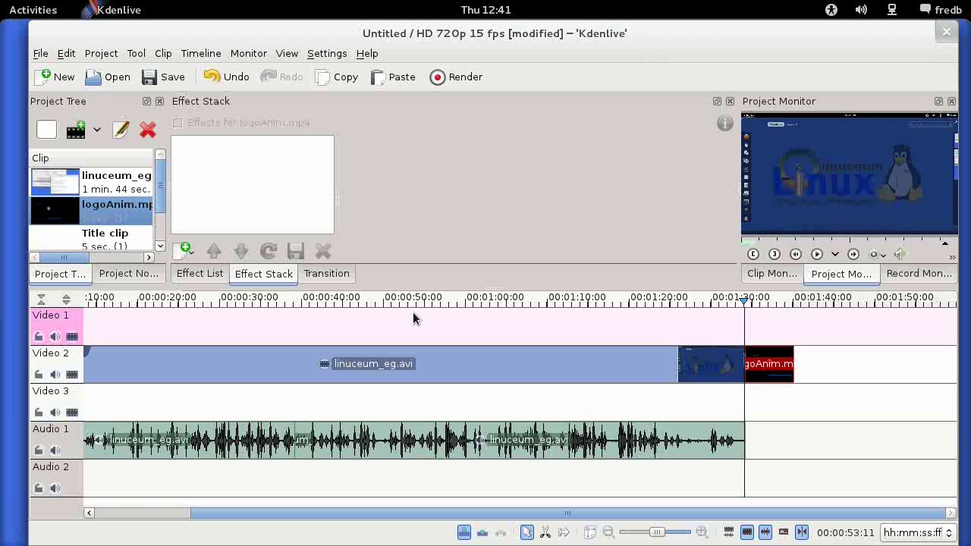
{"action": "left_click", "coordinate": [198, 276]}
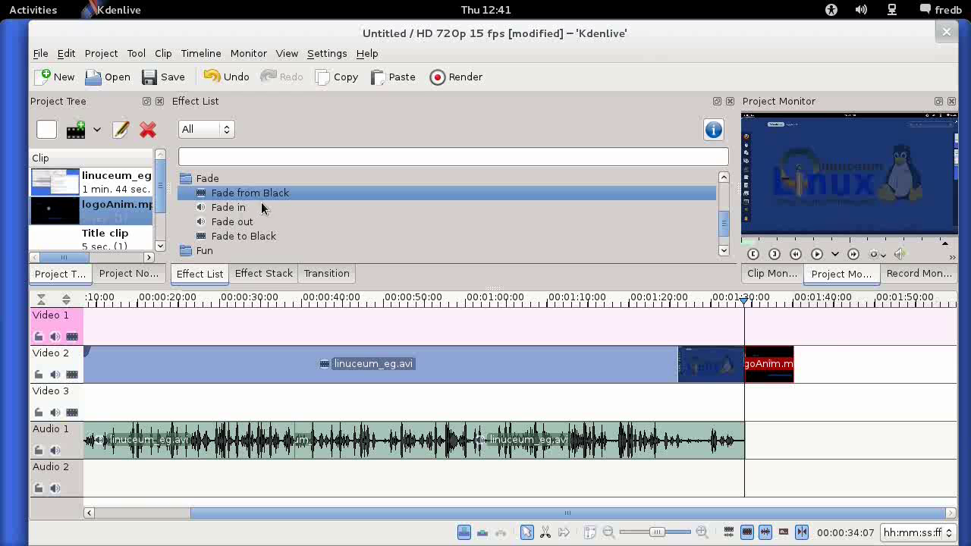
{"action": "left_click", "coordinate": [237, 237]}
{"action": "left_click_drag", "start_coordinate": [226, 237], "coordinate": [730, 363]}
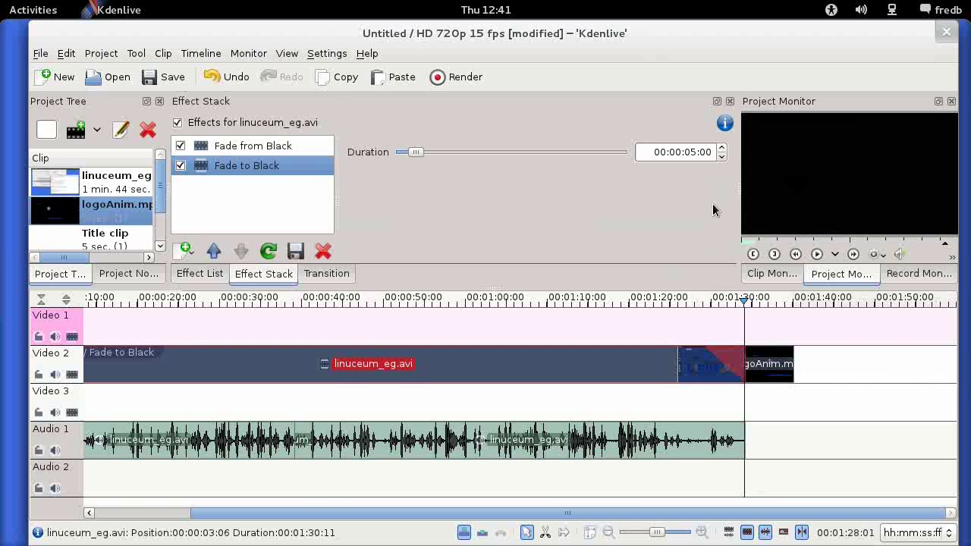
{"action": "left_click", "coordinate": [759, 353]}
{"action": "left_click", "coordinate": [711, 368]}
{"action": "left_click", "coordinate": [410, 153]}
{"action": "left_click_drag", "start_coordinate": [410, 153], "coordinate": [407, 157]}
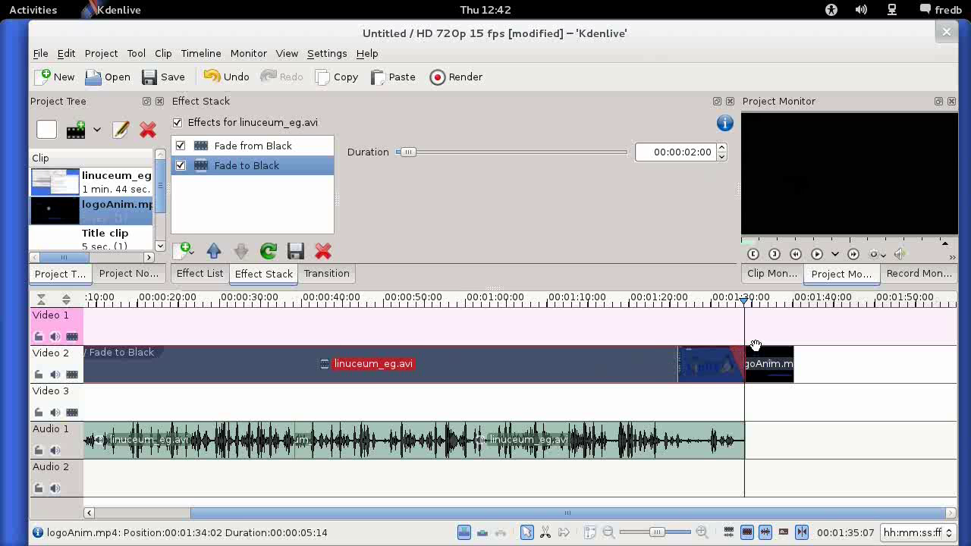
{"action": "left_click", "coordinate": [652, 303]}
{"action": "left_click", "coordinate": [816, 254]}
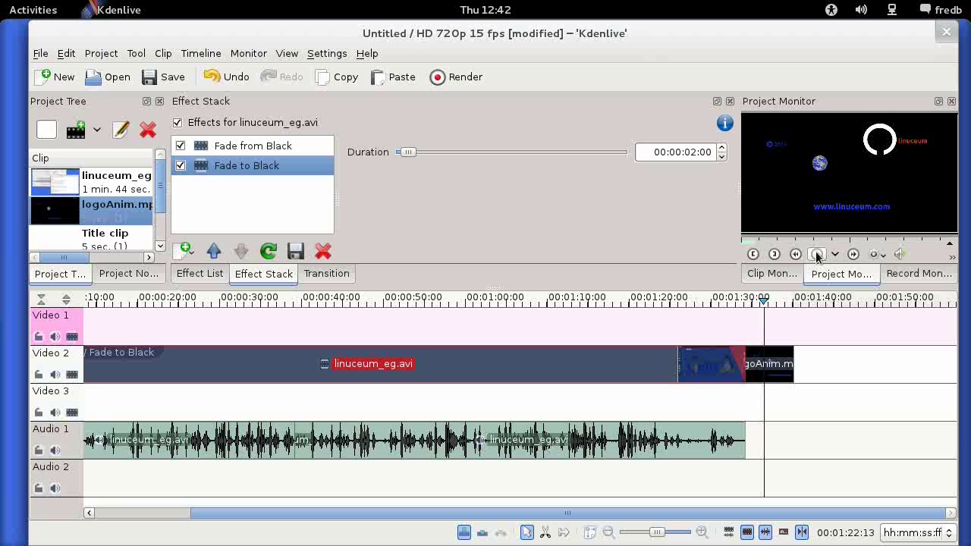
{"action": "left_click", "coordinate": [817, 257]}
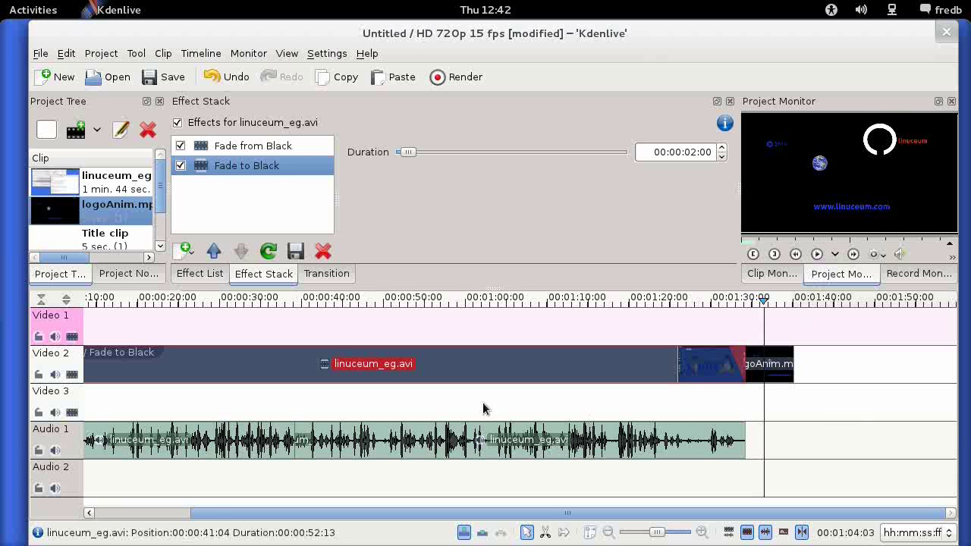
Step: Add a Fade out effect to the last linuceum_eg.avi piece on Audio 1
{"action": "left_click_drag", "start_coordinate": [541, 515], "coordinate": [306, 527]}
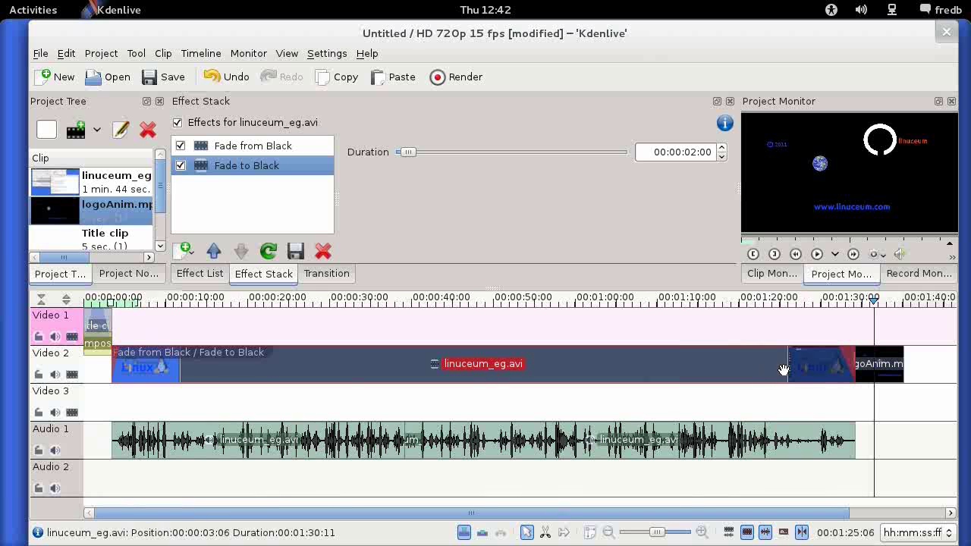
{"action": "left_click_drag", "start_coordinate": [433, 518], "coordinate": [609, 520]}
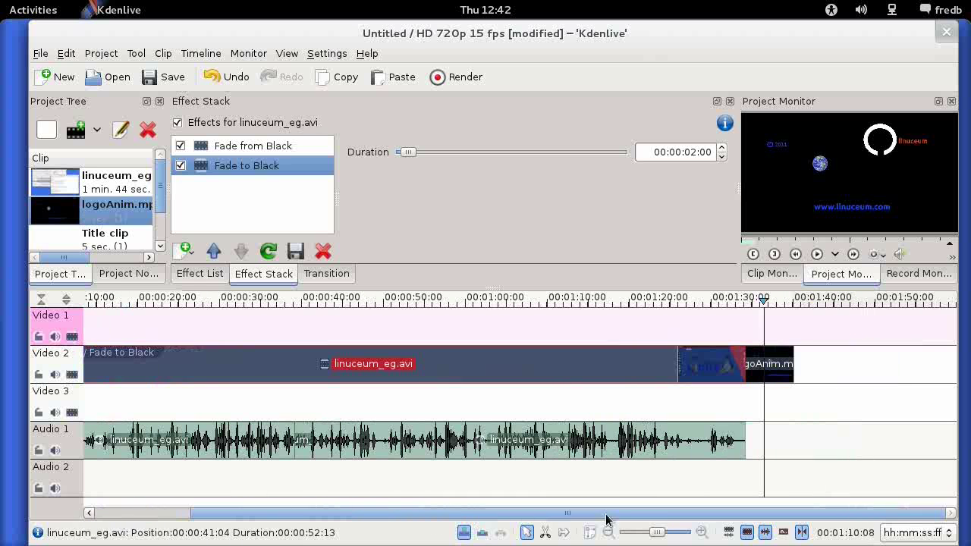
{"action": "left_click", "coordinate": [729, 443]}
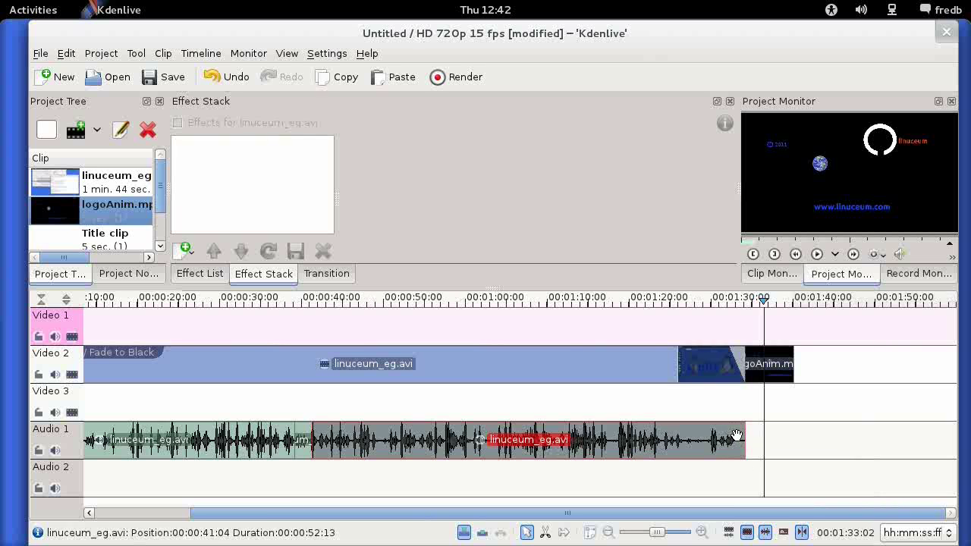
{"action": "left_click", "coordinate": [197, 274]}
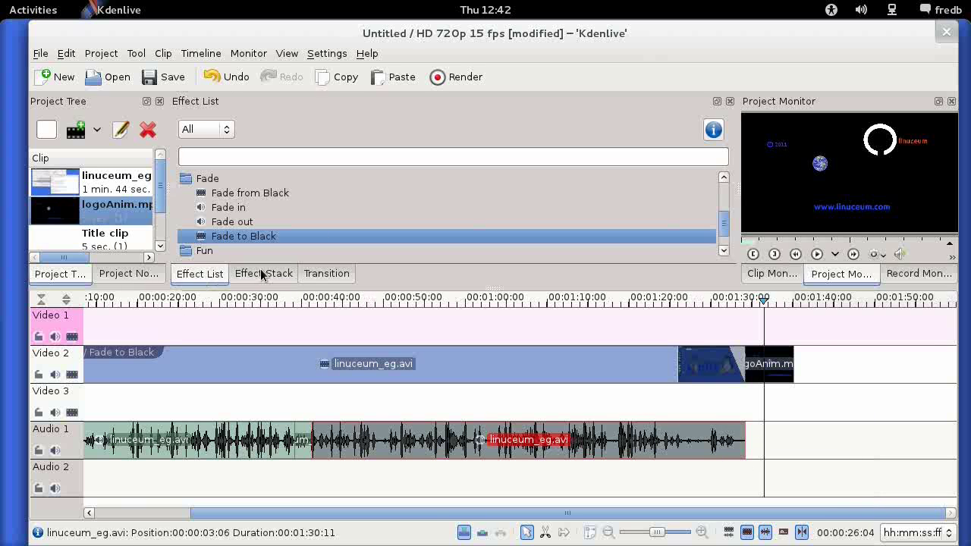
{"action": "left_click", "coordinate": [224, 219]}
{"action": "left_click", "coordinate": [226, 209]}
{"action": "left_click", "coordinate": [228, 220]}
{"action": "left_click", "coordinate": [232, 210]}
{"action": "left_click", "coordinate": [238, 223]}
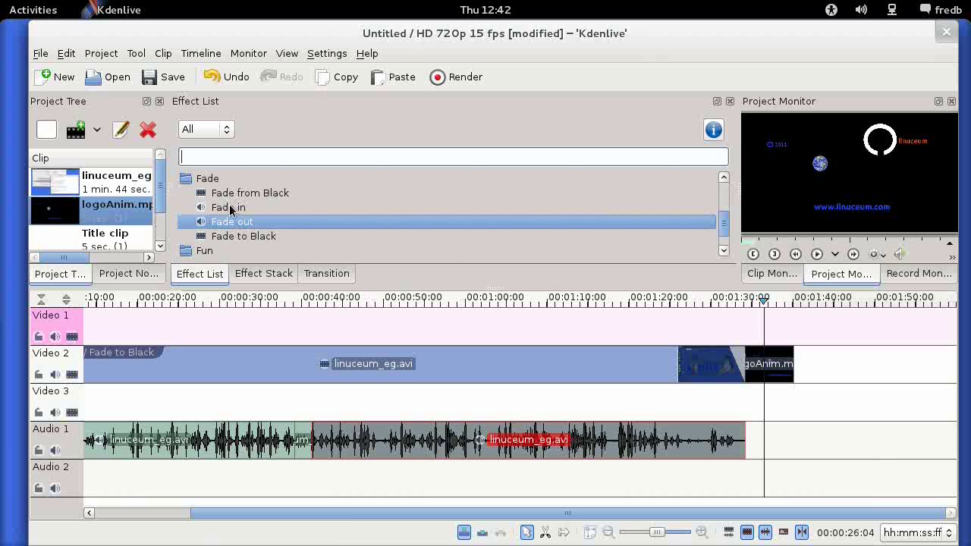
{"action": "left_click_drag", "start_coordinate": [232, 230], "coordinate": [719, 443]}
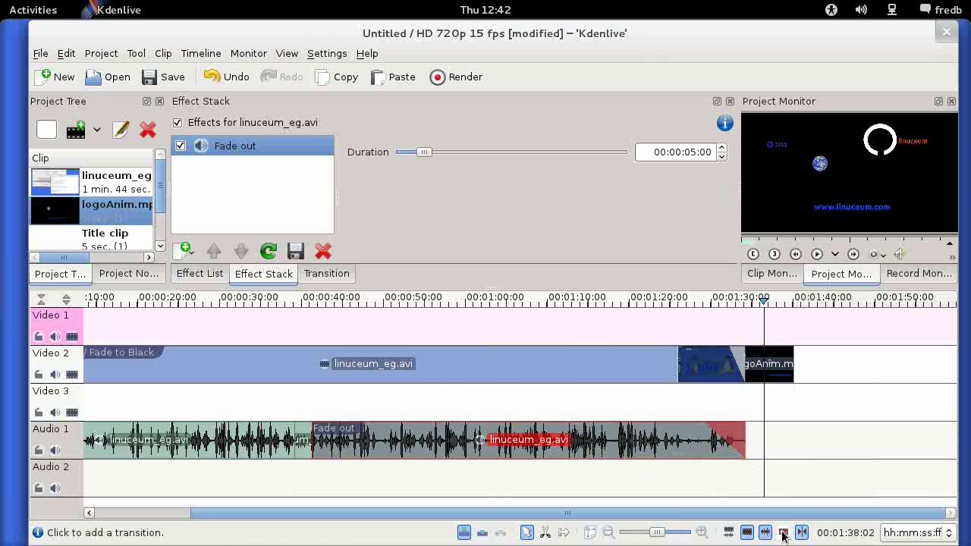
Step: Set the audio Fade out duration to 00:00:04:04 and start playback shortly before the end of linuceum_eg.avi
{"action": "left_click_drag", "start_coordinate": [422, 155], "coordinate": [420, 157]}
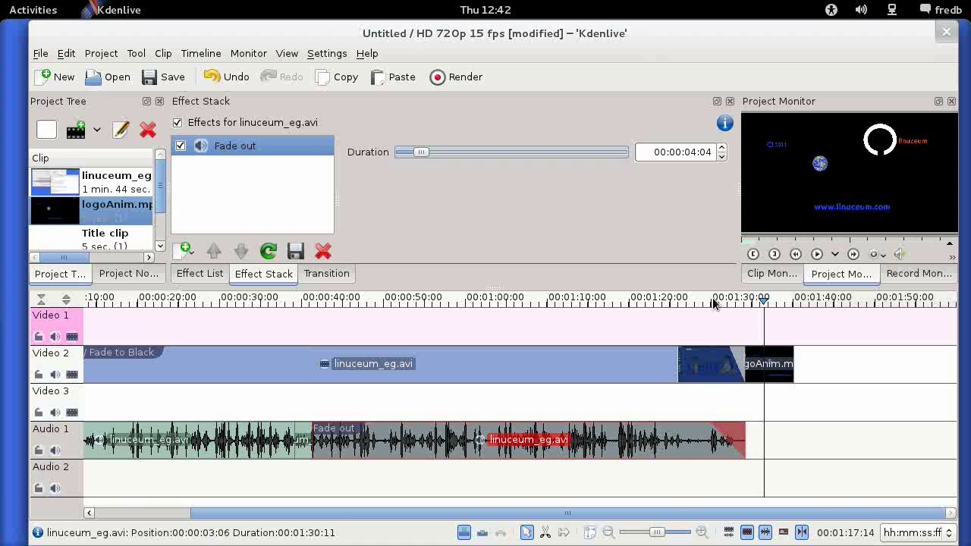
{"action": "left_click", "coordinate": [684, 302]}
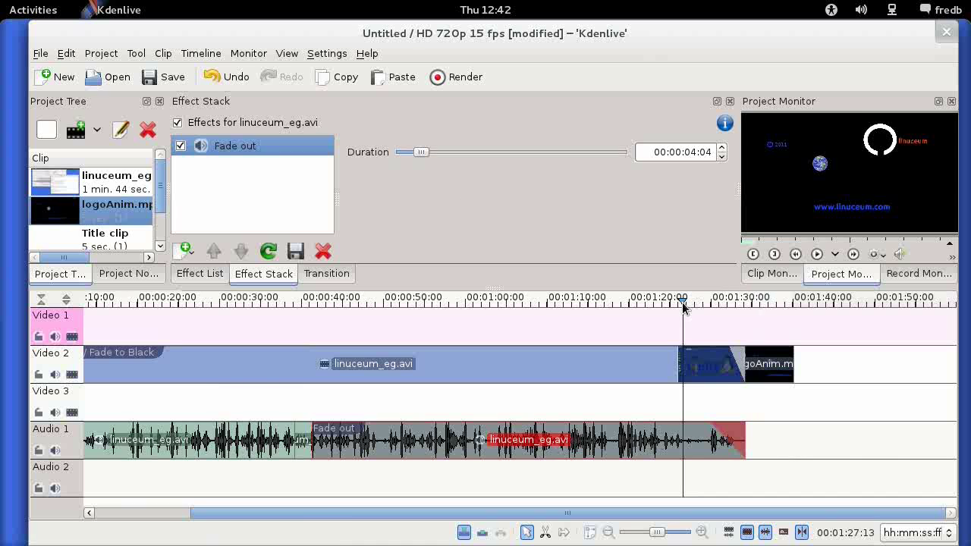
{"action": "left_click", "coordinate": [816, 258]}
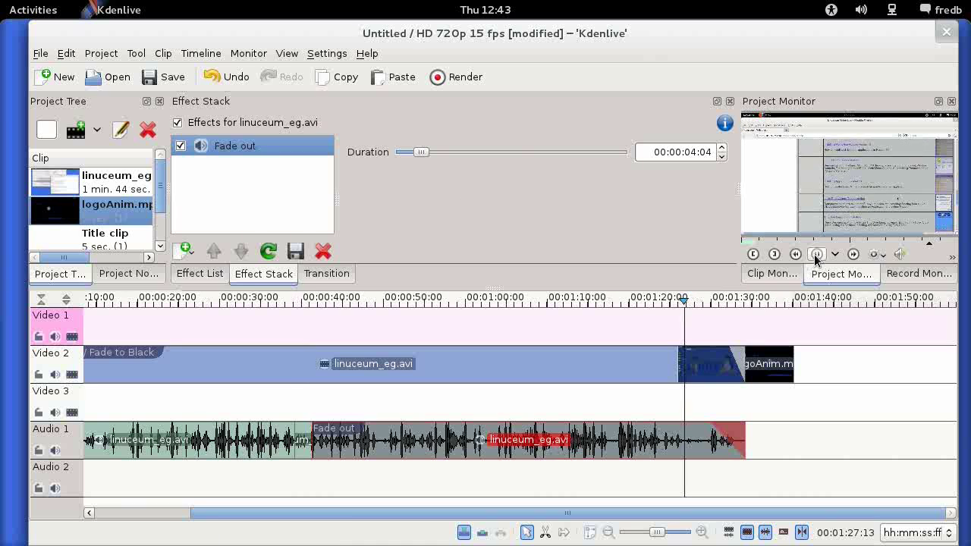